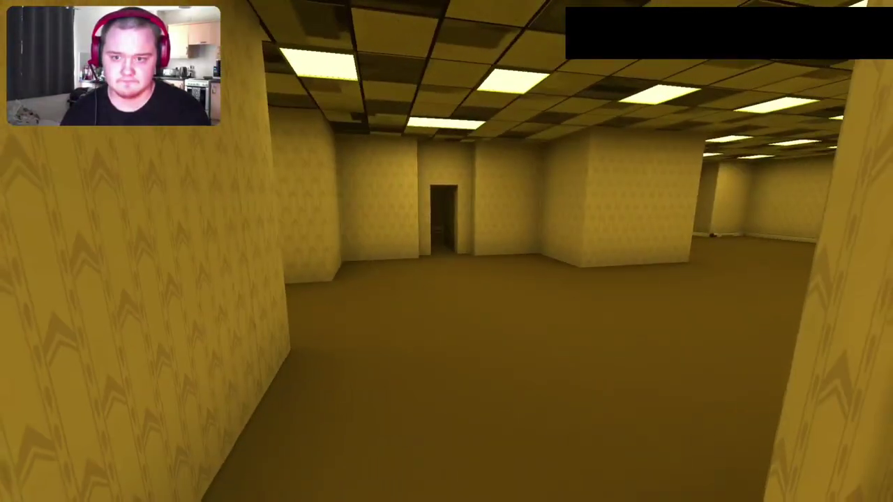
Walk past the rows of pillars into the long corridor and around the floor pits
{"action": "key", "text": "w"}
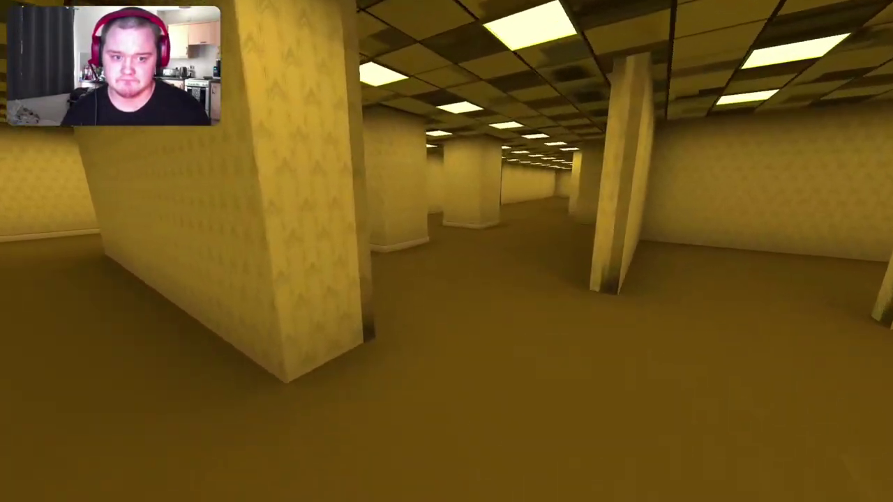
{"action": "key", "text": "w"}
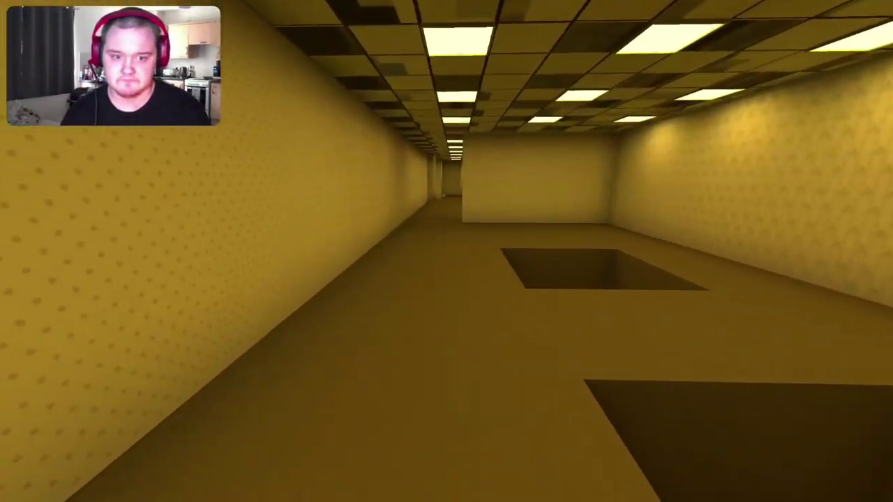
{"action": "key", "text": "w"}
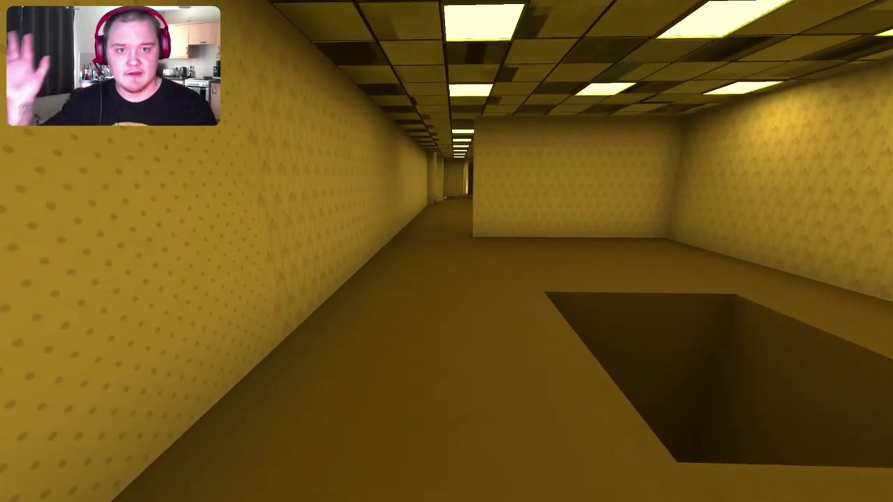
{"action": "key", "text": "w"}
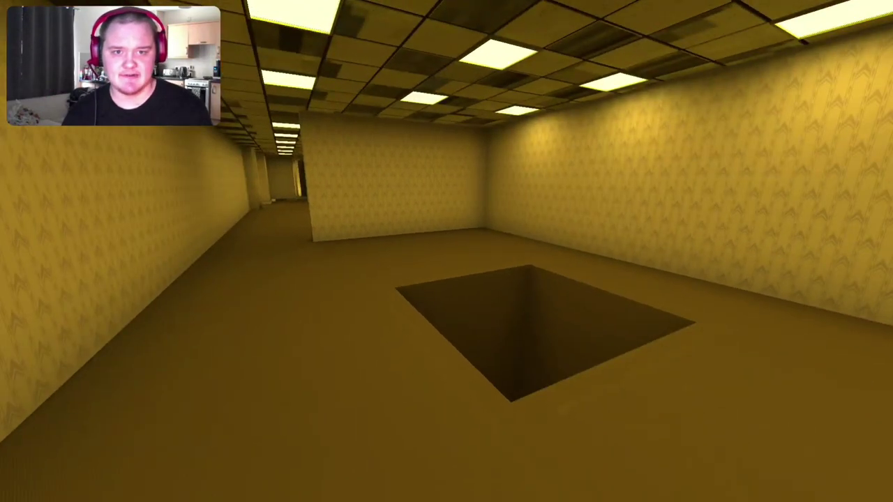
{"action": "key", "text": "w"}
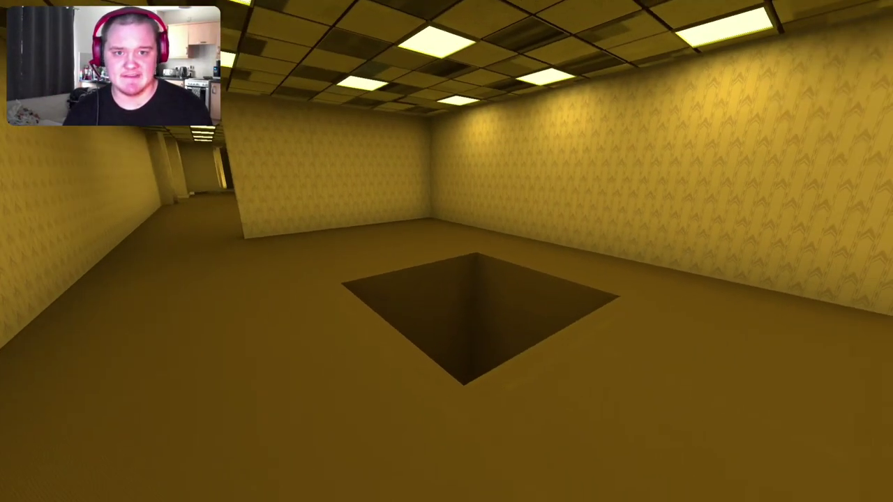
{"action": "key", "text": "w"}
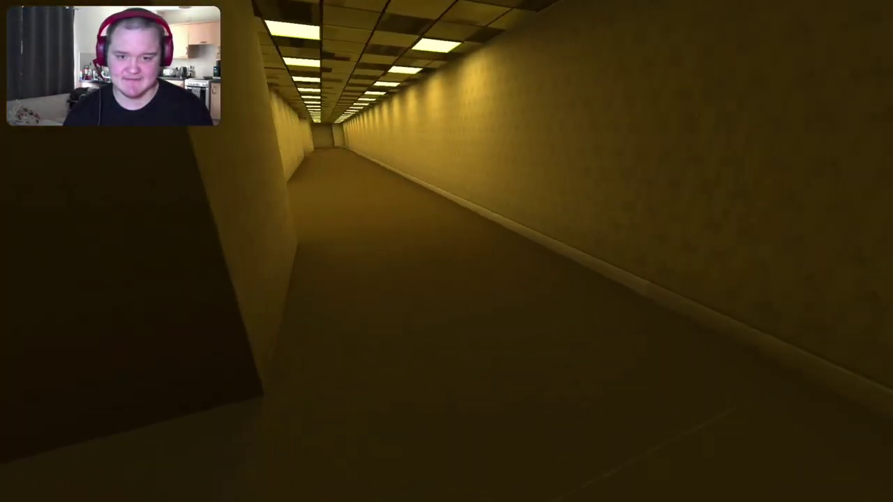
Follow the narrow dim corridor past a pillar into the room full of pillars
{"action": "key", "text": "w"}
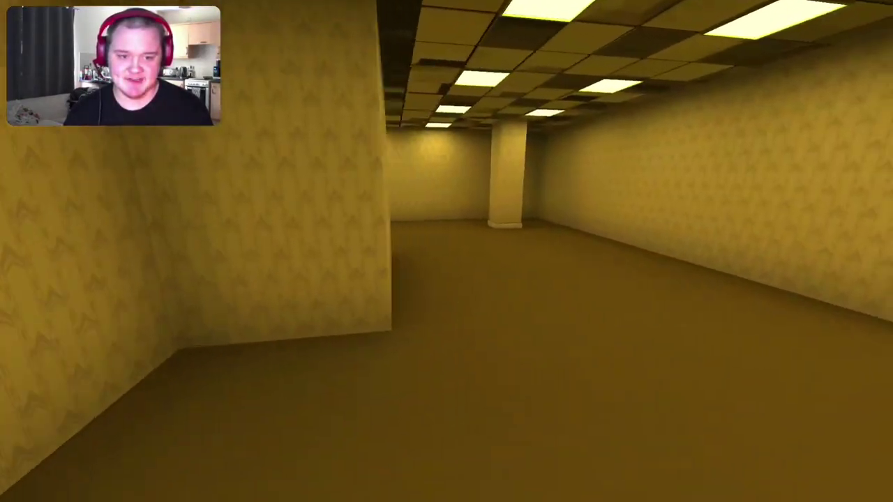
{"action": "key", "text": "w"}
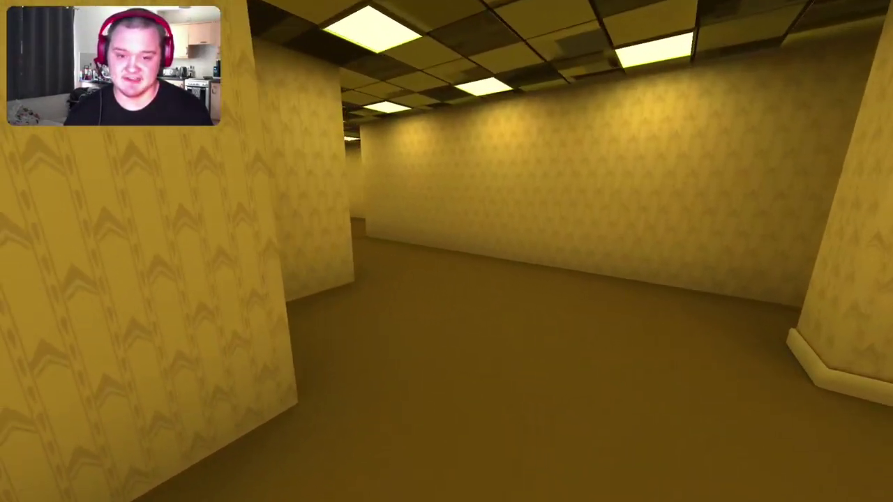
{"action": "key", "text": "w"}
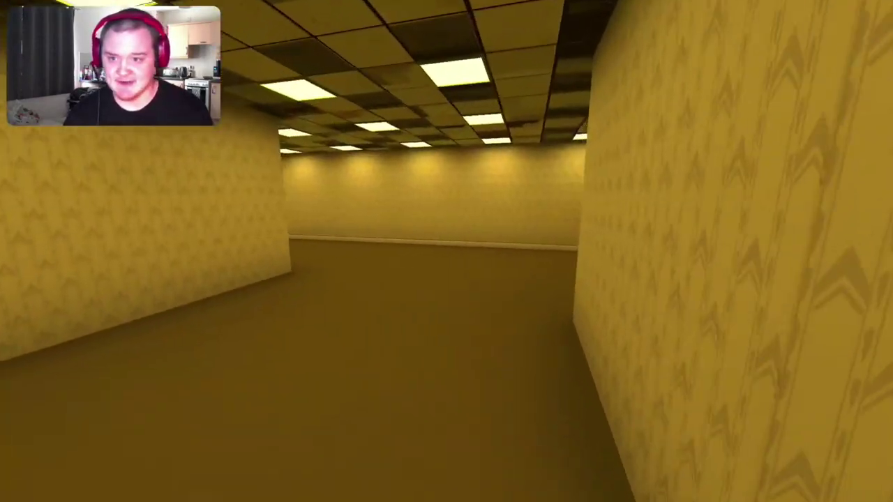
{"action": "key", "text": "w"}
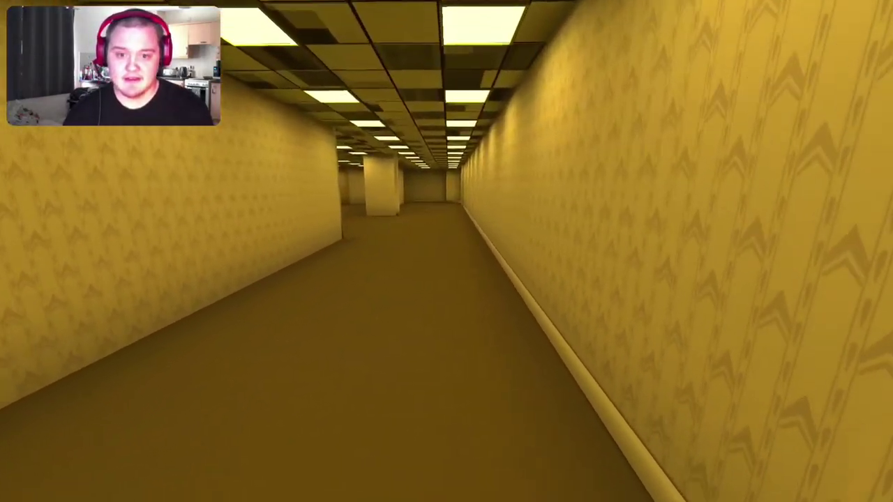
{"action": "key", "text": "w"}
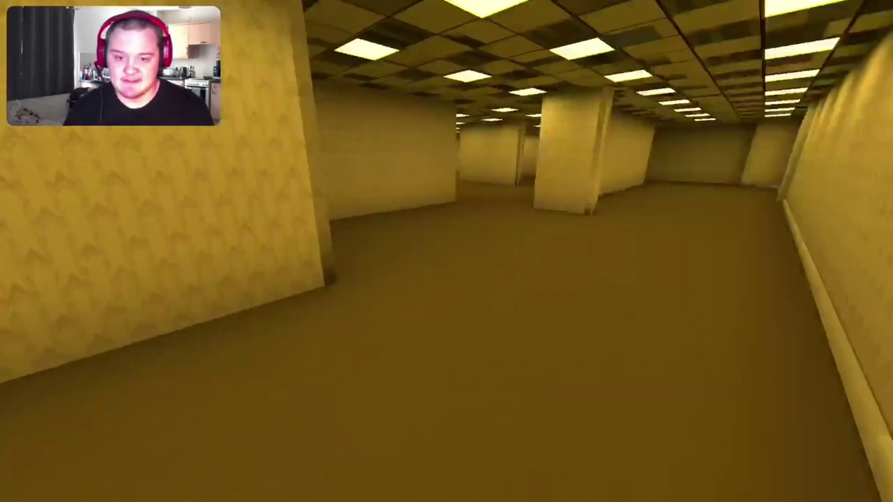
Cross the dark corridor into the pillar room and close in on the dark bottle
{"action": "key", "text": "w"}
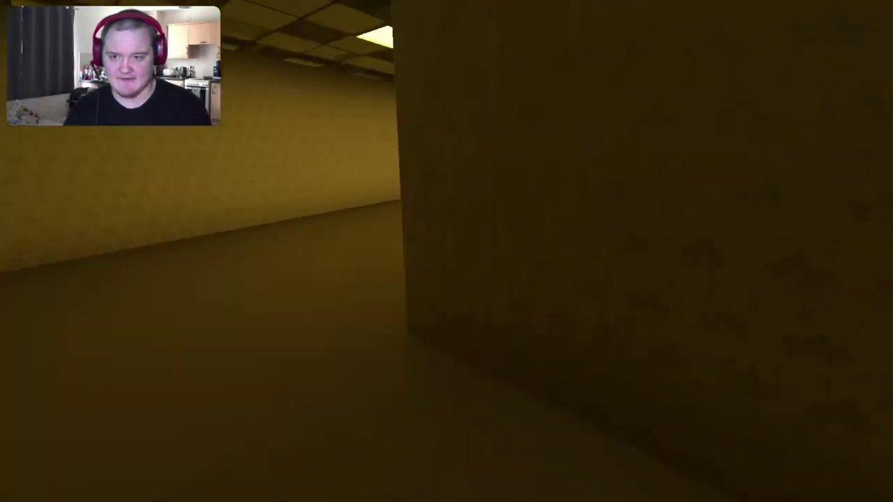
{"action": "key", "text": "w"}
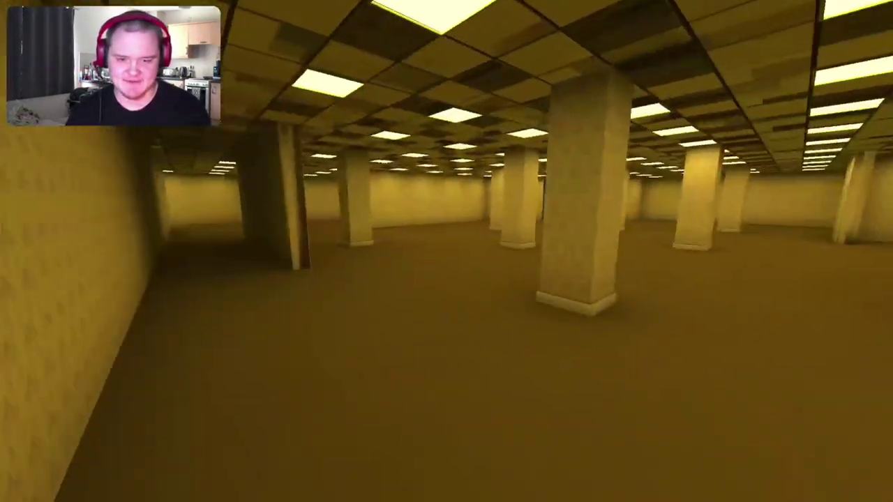
{"action": "key", "text": "w"}
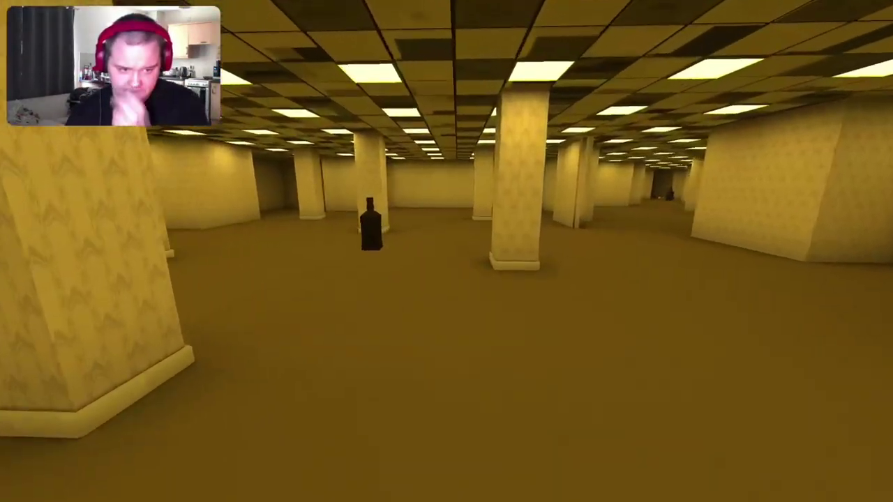
{"action": "key", "text": "w"}
{"action": "key", "text": "w"}
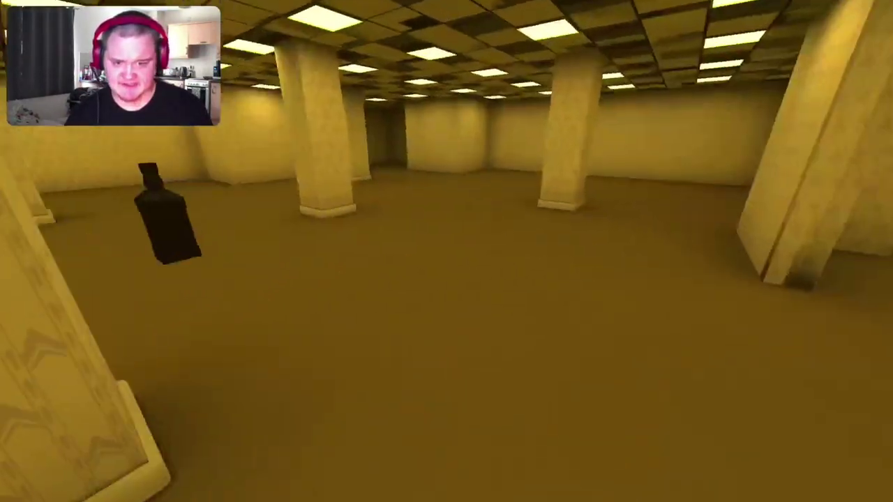
{"action": "key", "text": "w"}
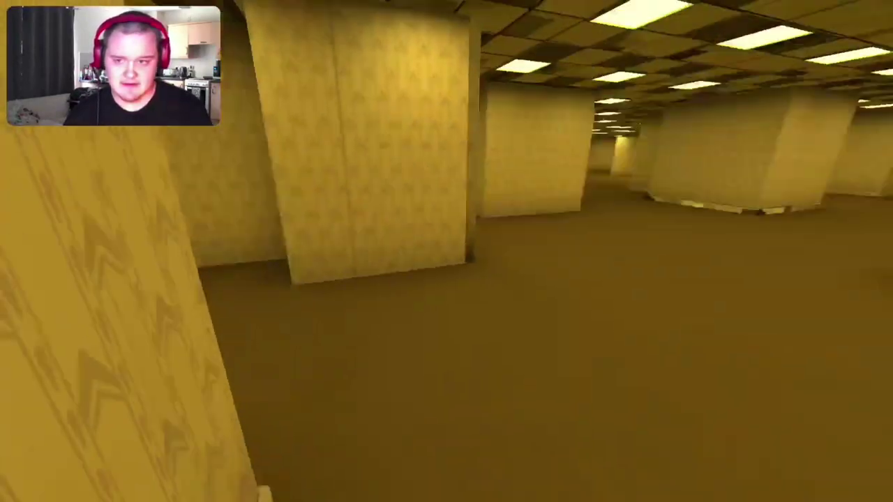
{"action": "key", "text": "w"}
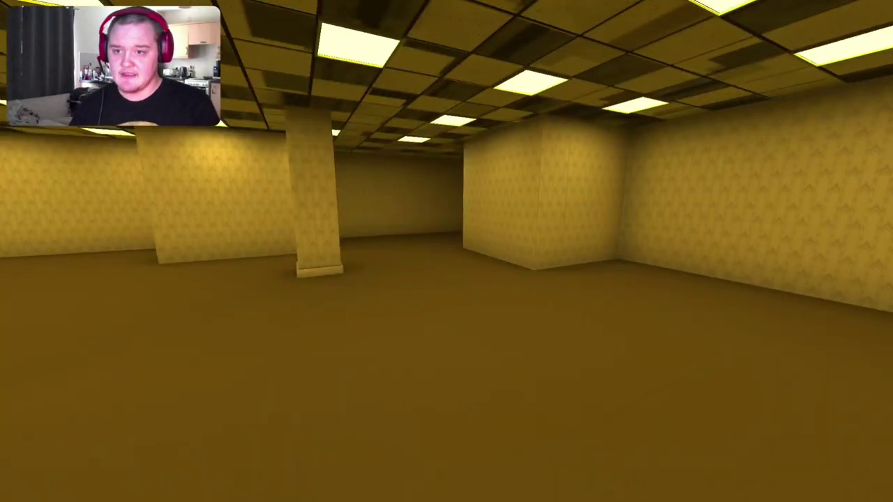
Walk down the corridor and collect the second bottle, reaching 2/5
{"action": "key", "text": "w"}
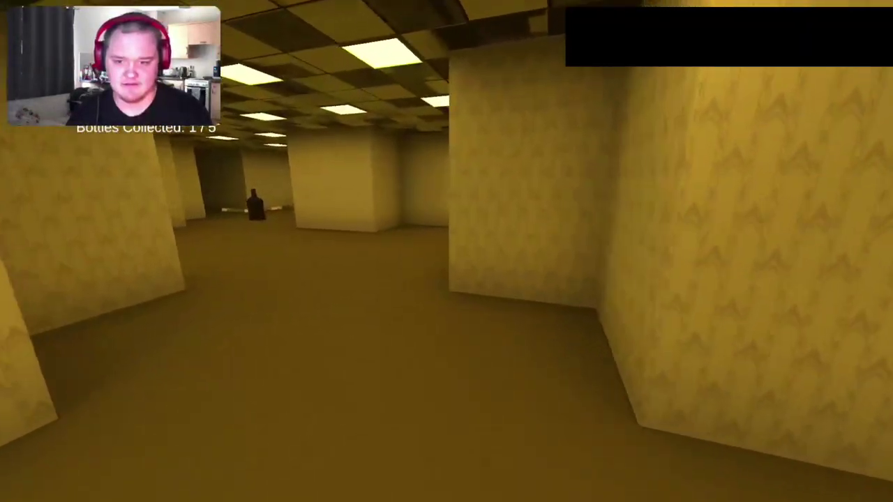
{"action": "key", "text": "w"}
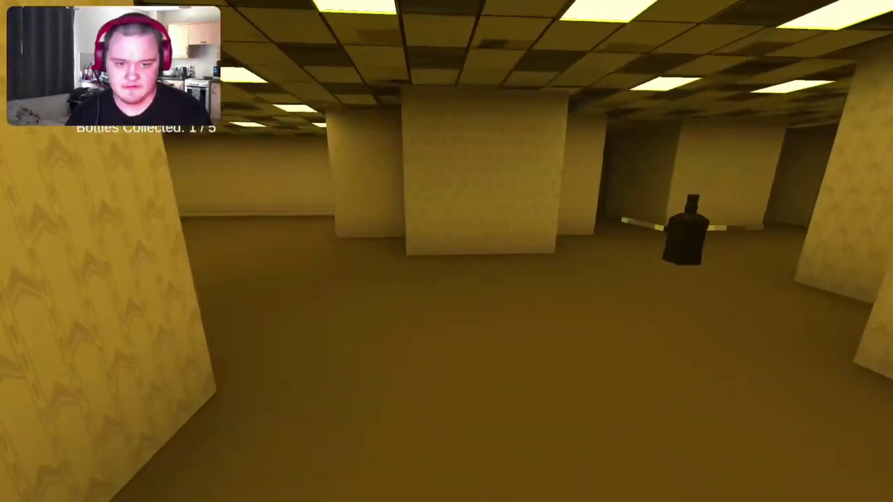
{"action": "key", "text": "w"}
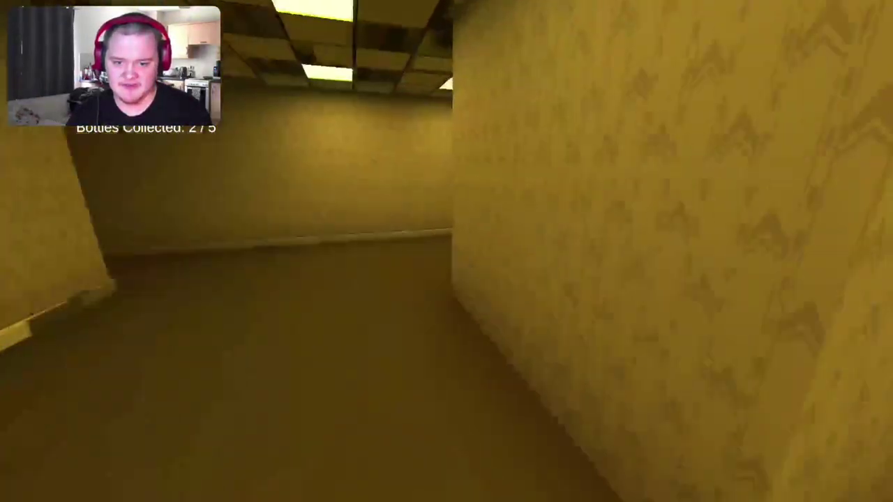
Continue through the corridors right up to the hat-wearing monster
{"action": "key", "text": "w"}
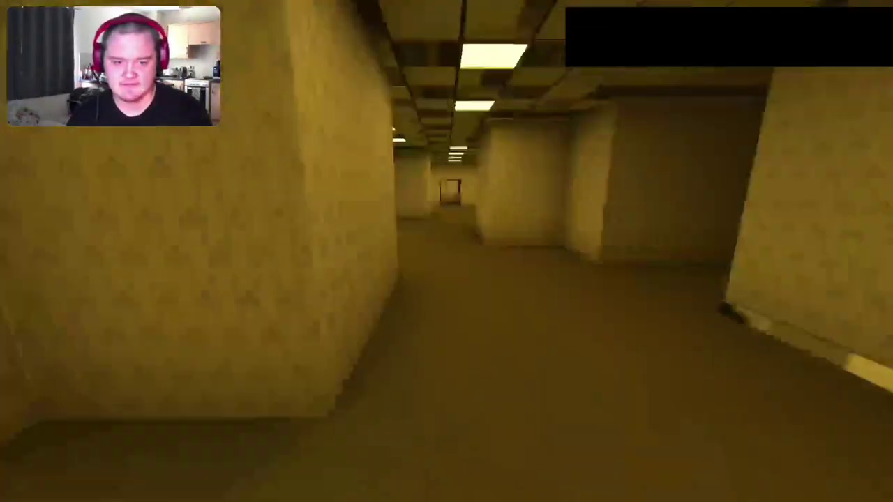
{"action": "key", "text": "w"}
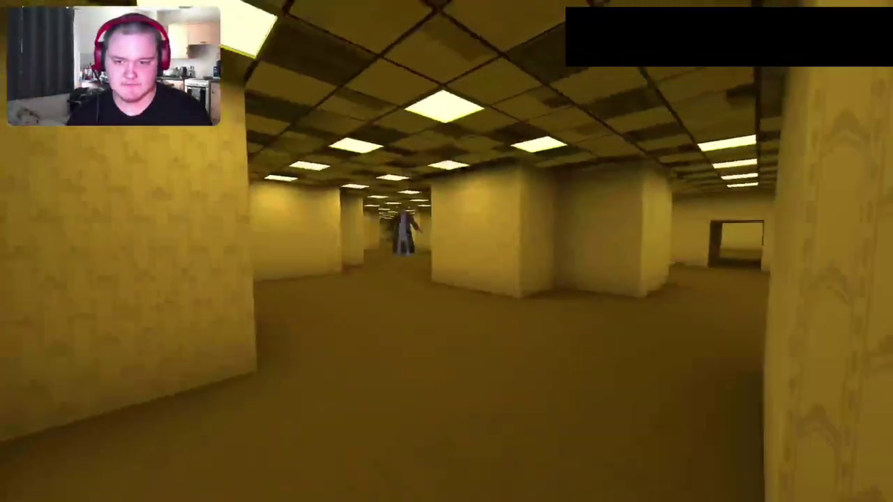
{"action": "key", "text": "w"}
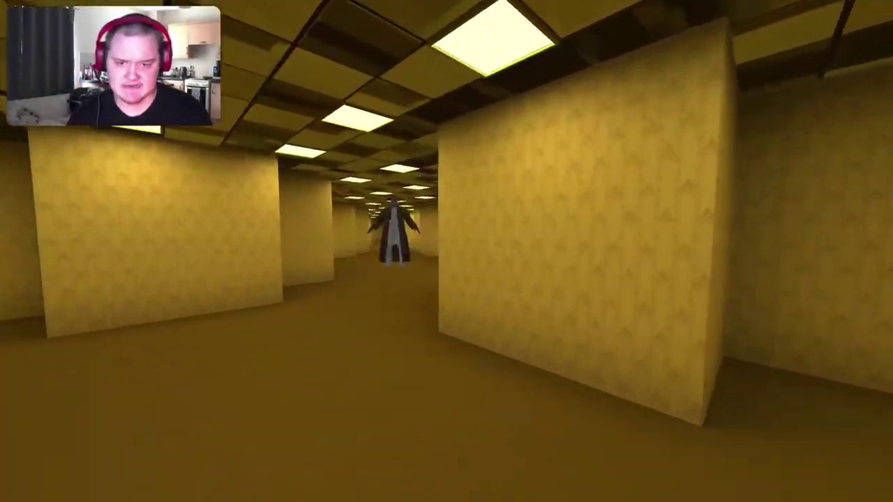
{"action": "key", "text": "w"}
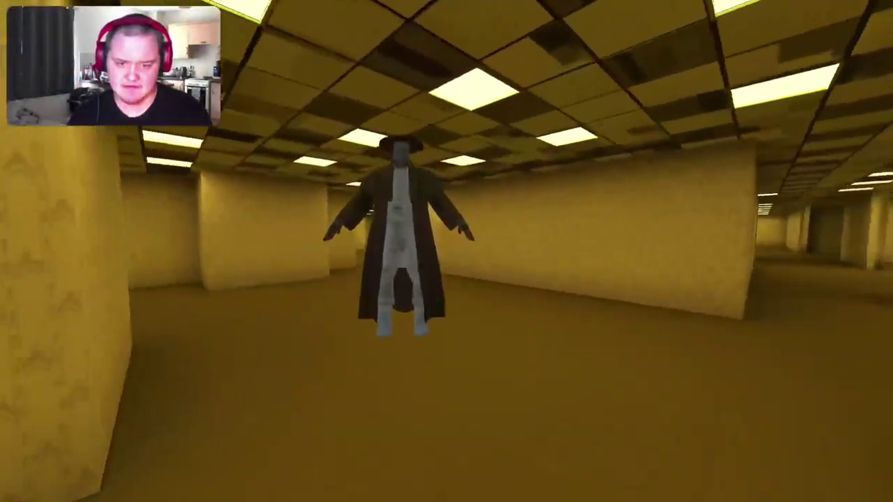
{"action": "key", "text": "w"}
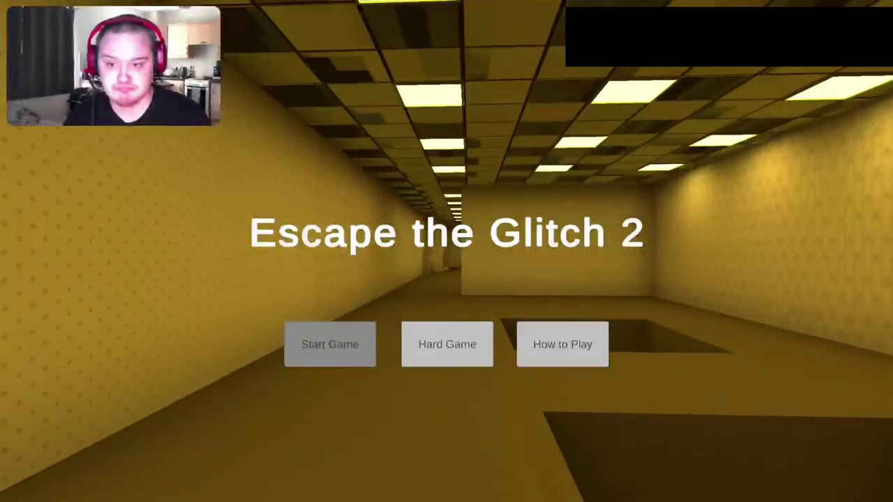
Start a new normal game and walk from the starting room down the long corridor
{"action": "left_click", "coordinate": [330, 344]}
{"action": "key", "text": "w"}
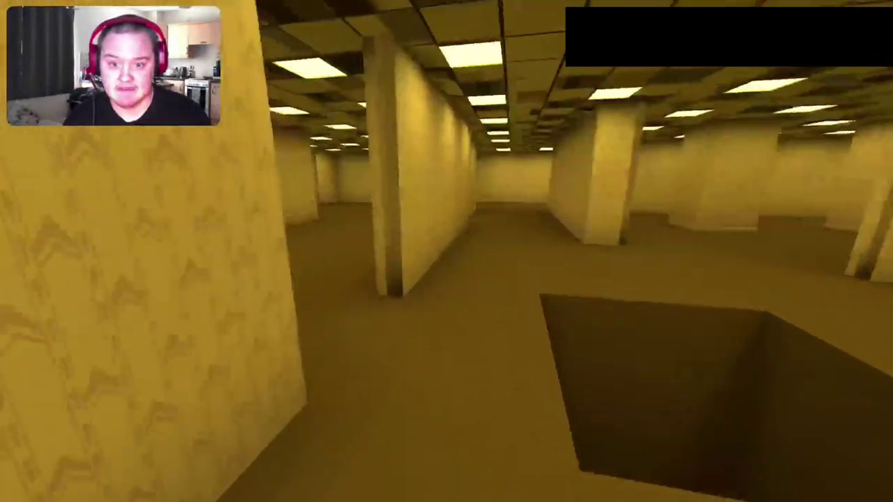
{"action": "key", "text": "w"}
{"action": "key", "text": "w"}
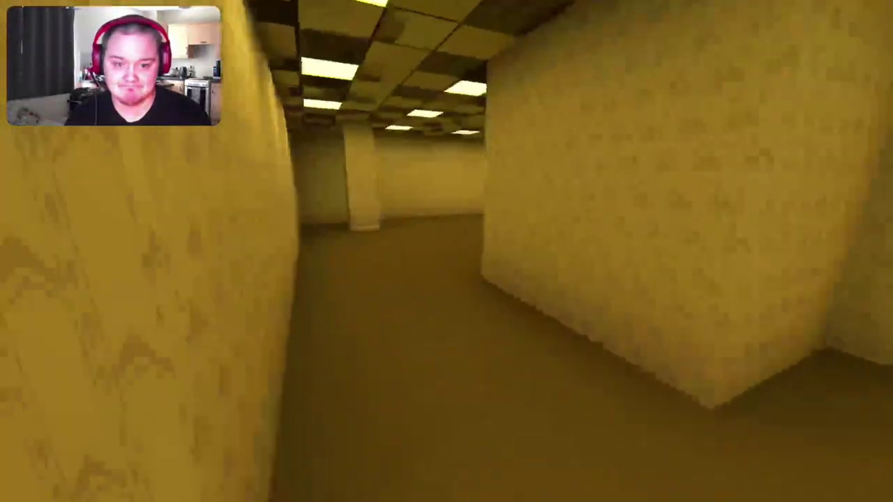
{"action": "key", "text": "w"}
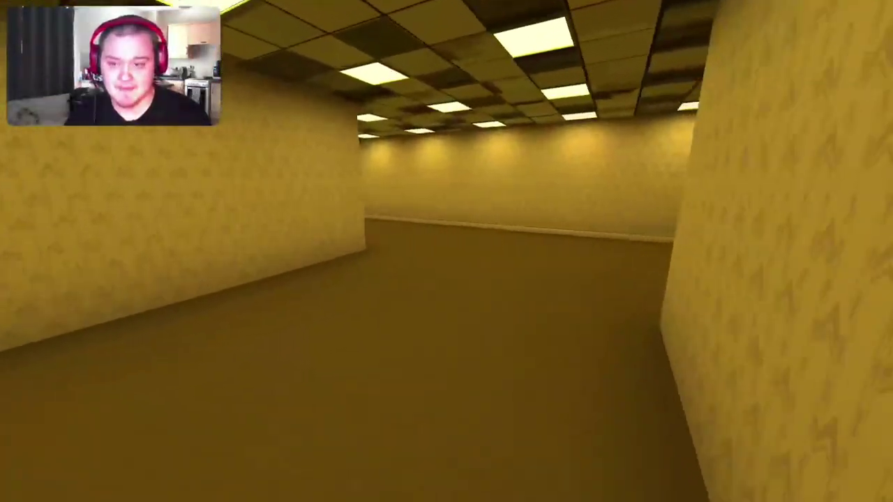
{"action": "key", "text": "w"}
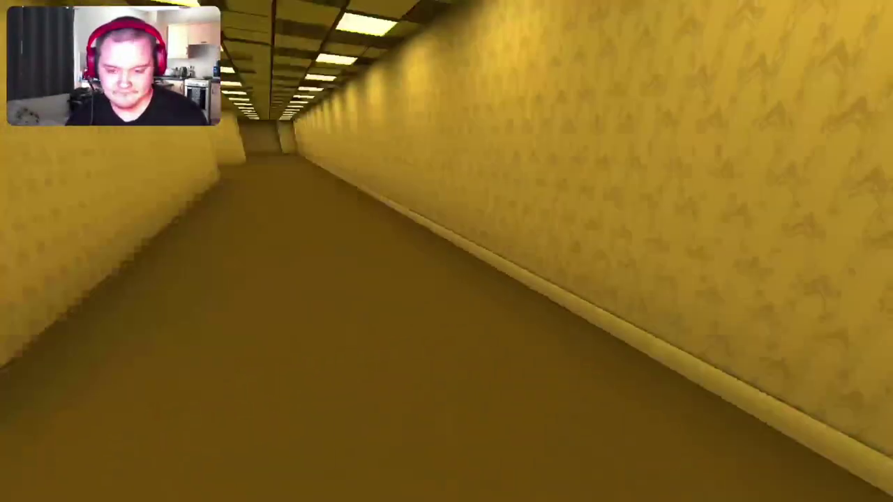
{"action": "key", "text": "w"}
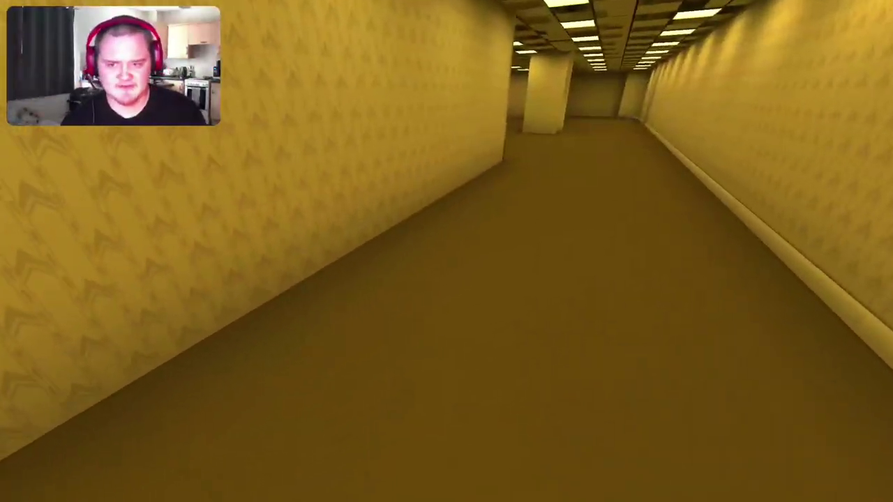
Pass the pillar area, take the left corridor and collect the first bottle
{"action": "key", "text": "w"}
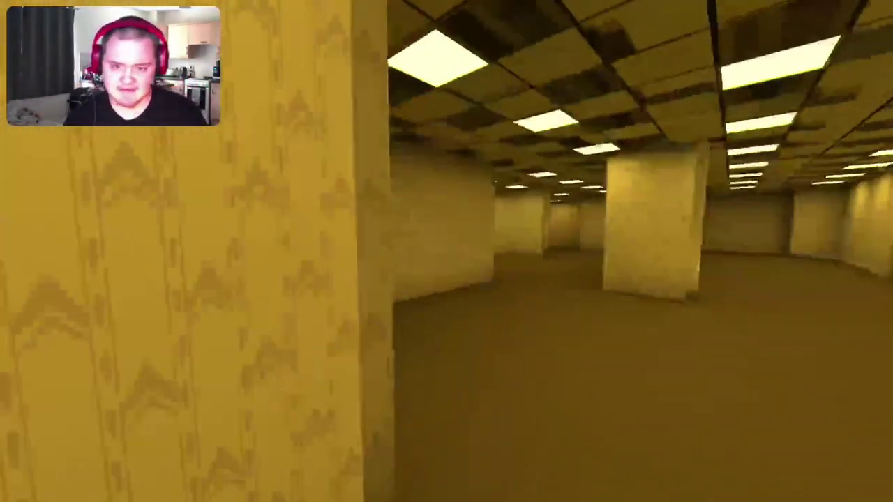
{"action": "key", "text": "w"}
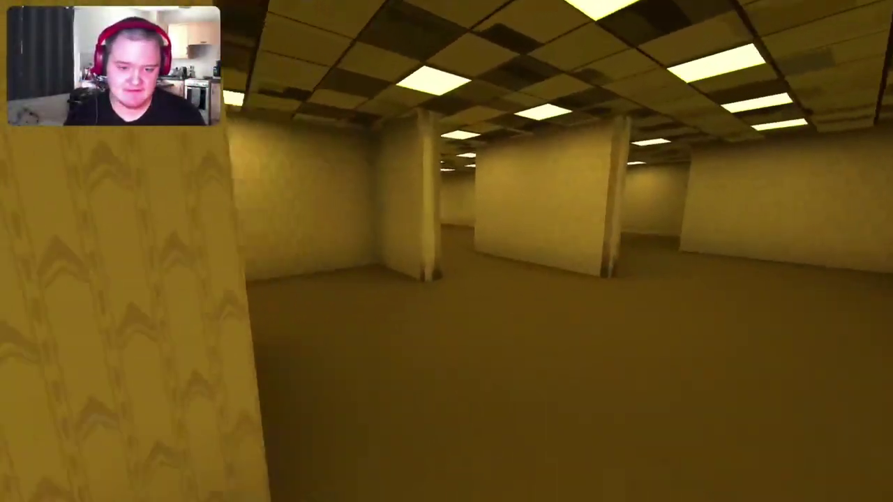
{"action": "key", "text": "w"}
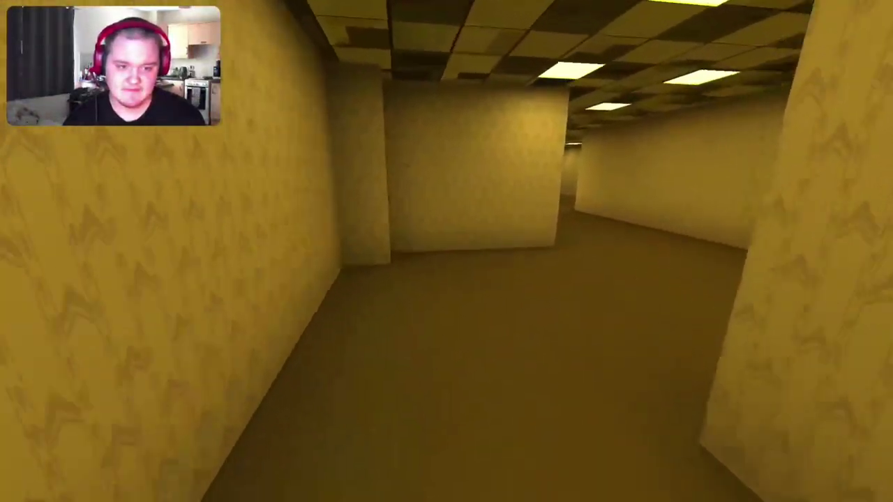
{"action": "key", "text": "w"}
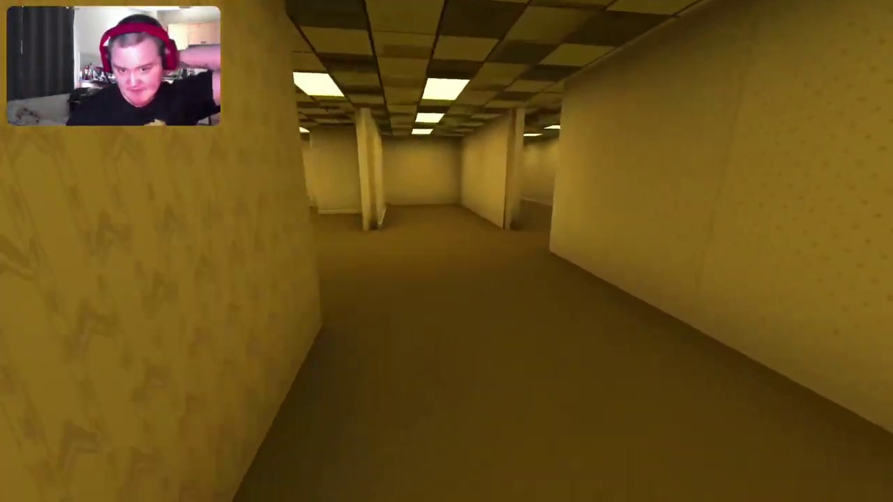
{"action": "key", "text": "w"}
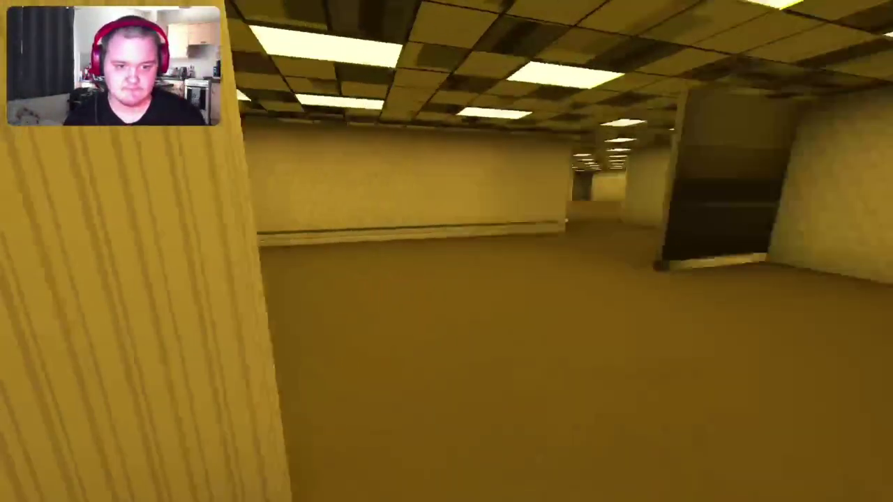
{"action": "key", "text": "w"}
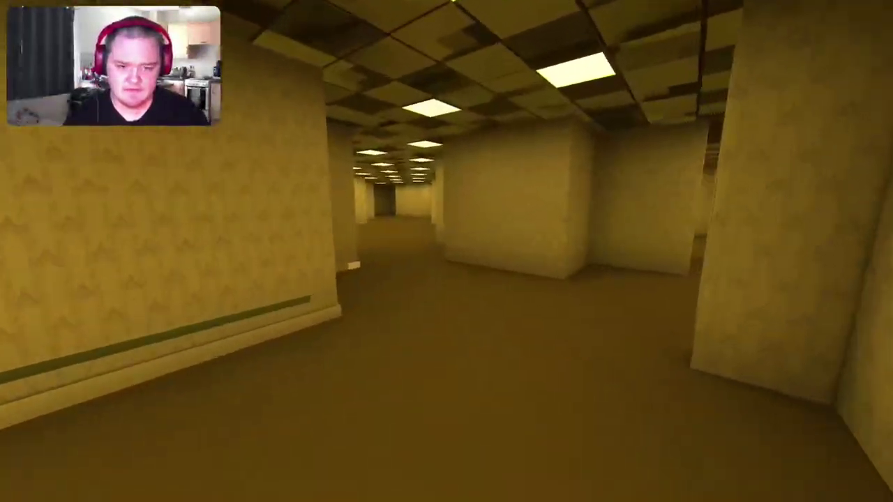
{"action": "key", "text": "w"}
{"action": "key", "text": "w"}
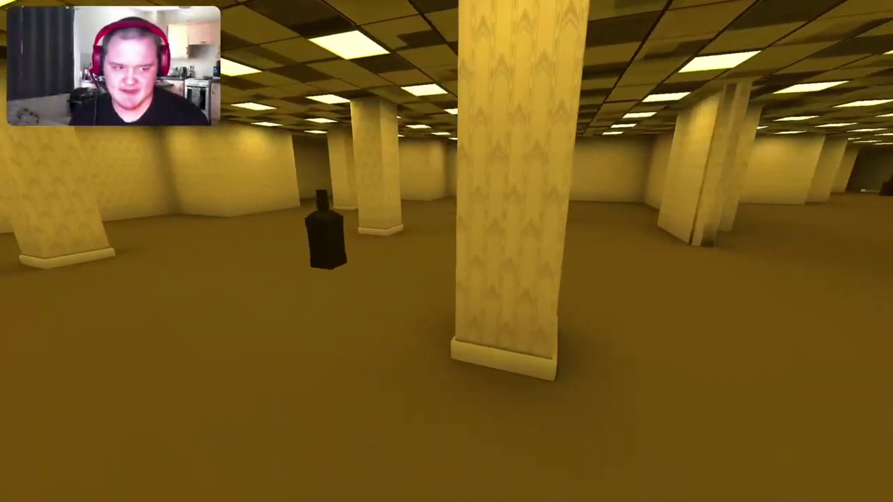
{"action": "key", "text": "w"}
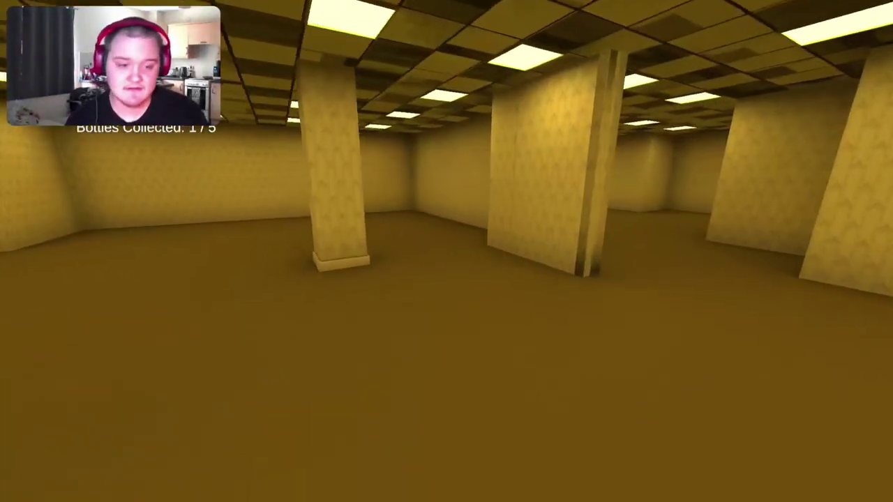
Cross the pillared room and collect the second bottle, bringing the count to 2/5
{"action": "key", "text": "w"}
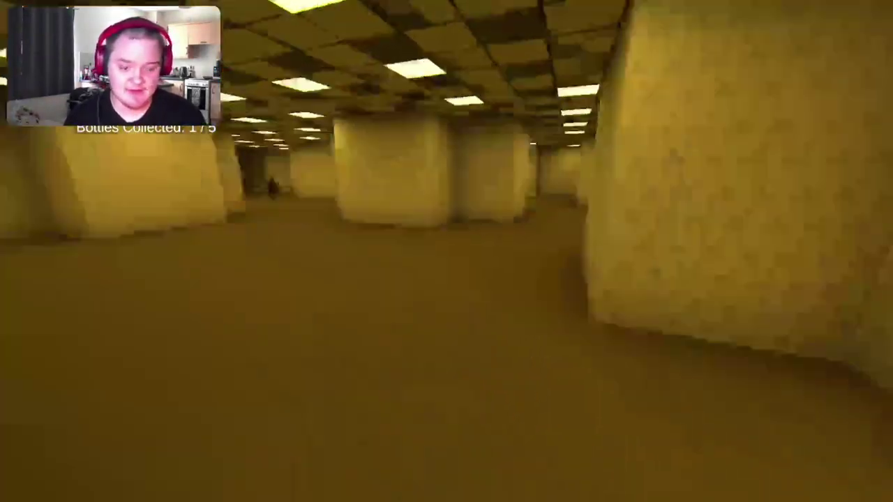
{"action": "key", "text": "w"}
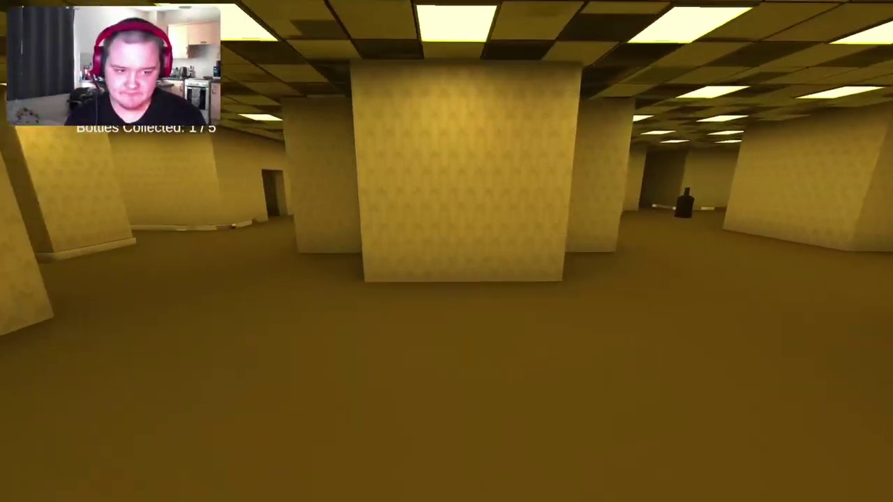
{"action": "key", "text": "w"}
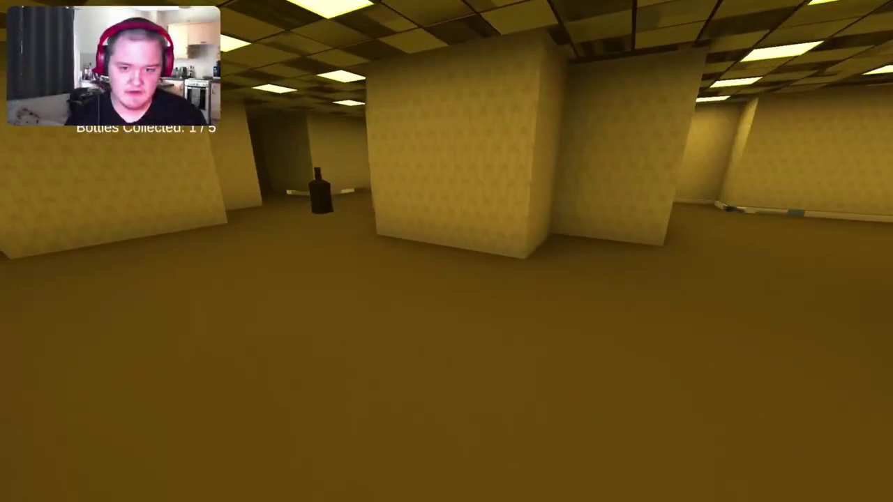
{"action": "key", "text": "w"}
{"action": "key", "text": "w"}
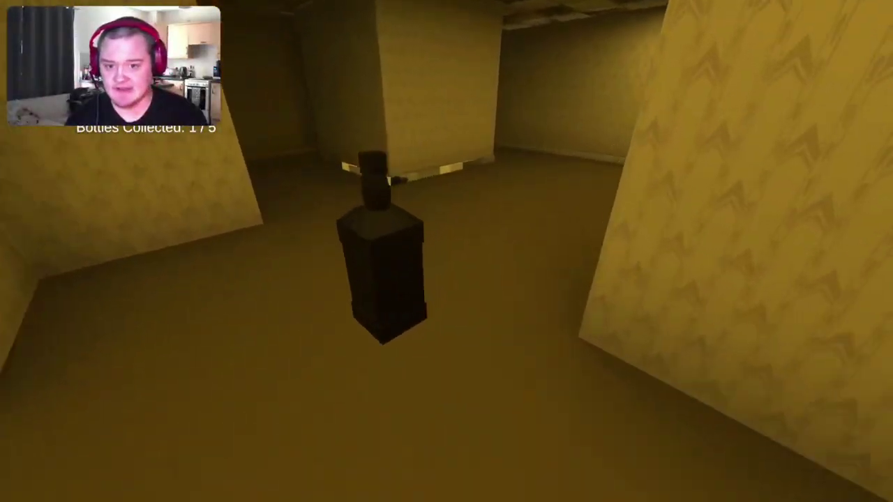
Go through the dark narrow corridor into the lit rooms and back into darkness
{"action": "key", "text": "w"}
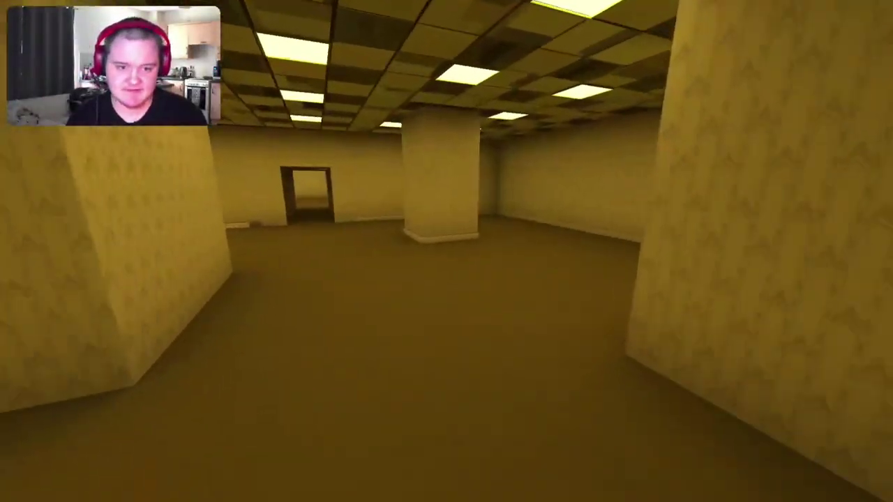
{"action": "key", "text": "w"}
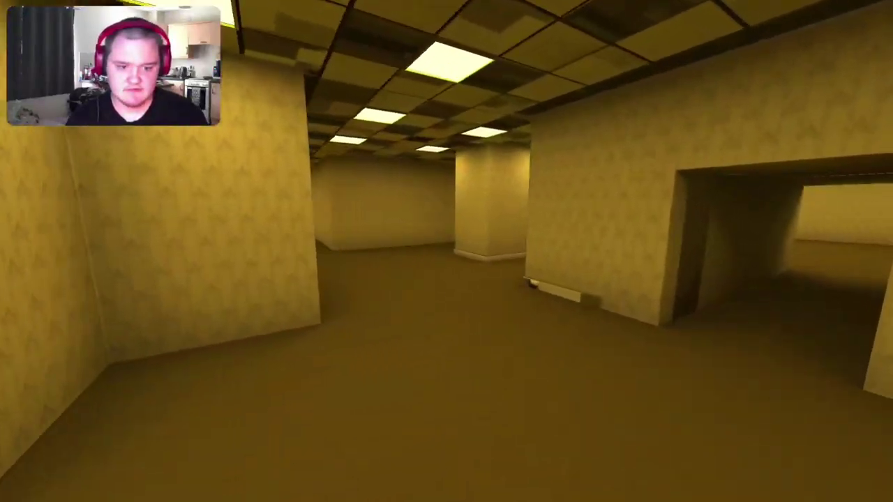
{"action": "key", "text": "w"}
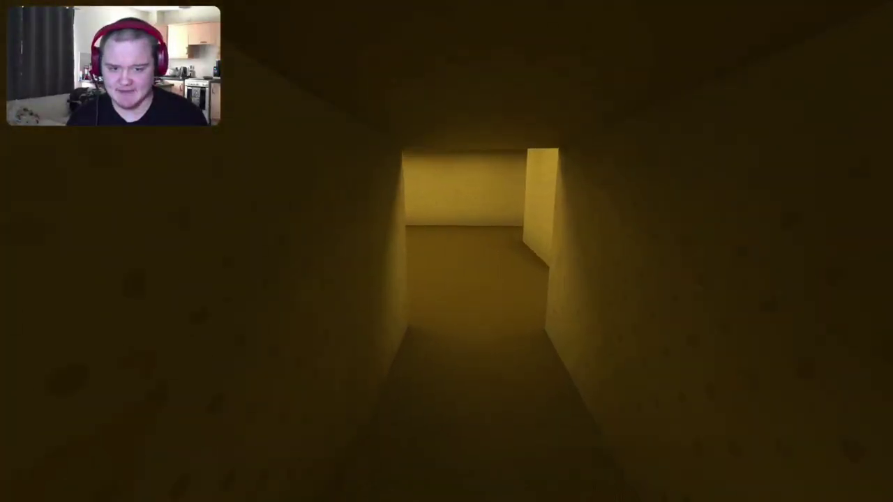
{"action": "key", "text": "w"}
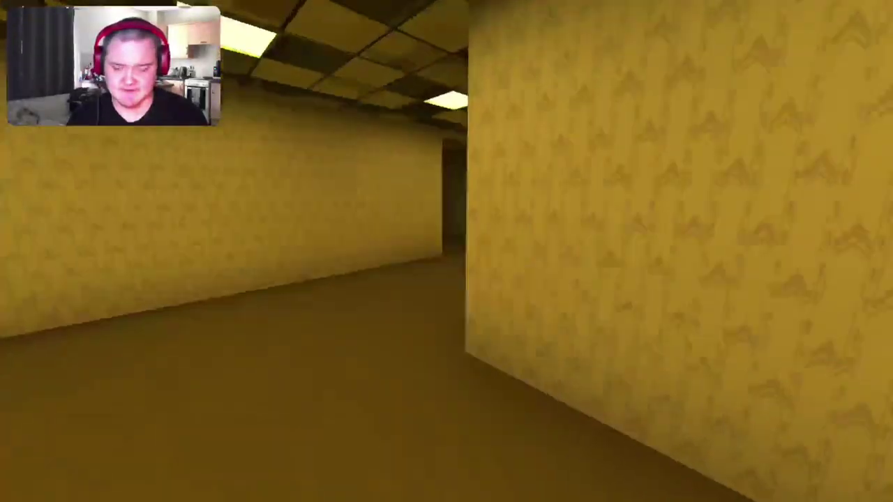
{"action": "key", "text": "w"}
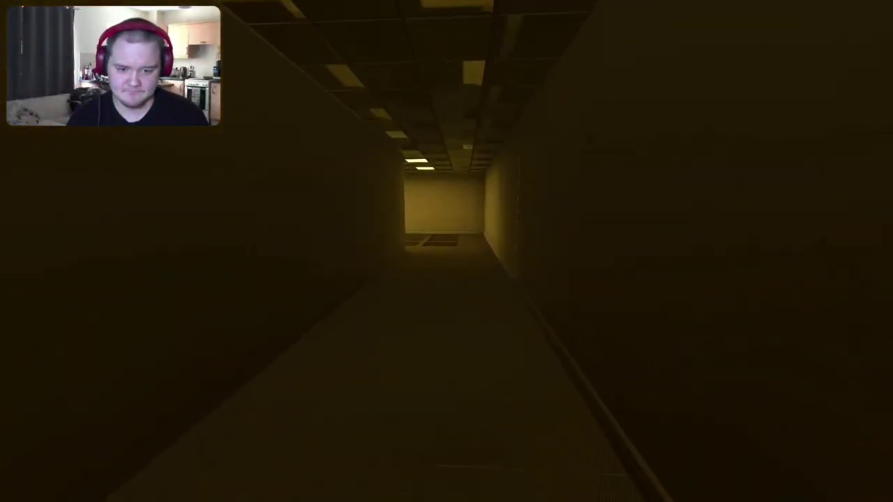
{"action": "key", "text": "w"}
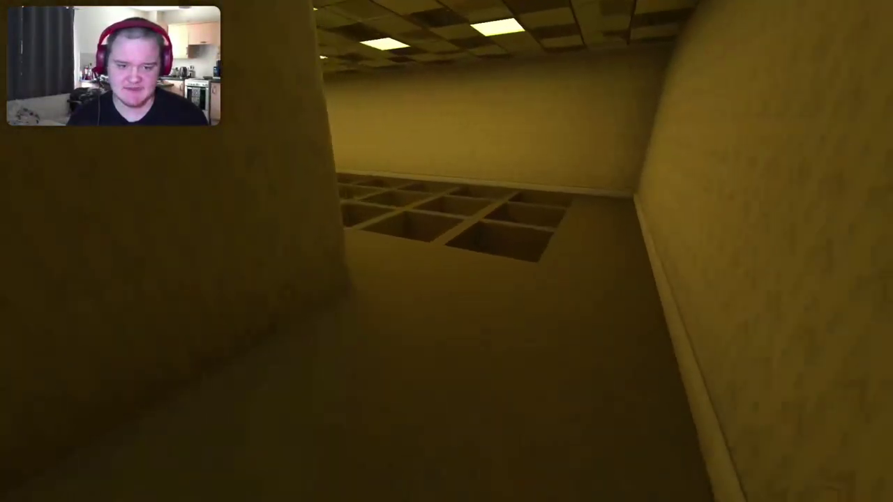
Wander past the floor holes through more corridors searching for bottles
{"action": "key", "text": "w"}
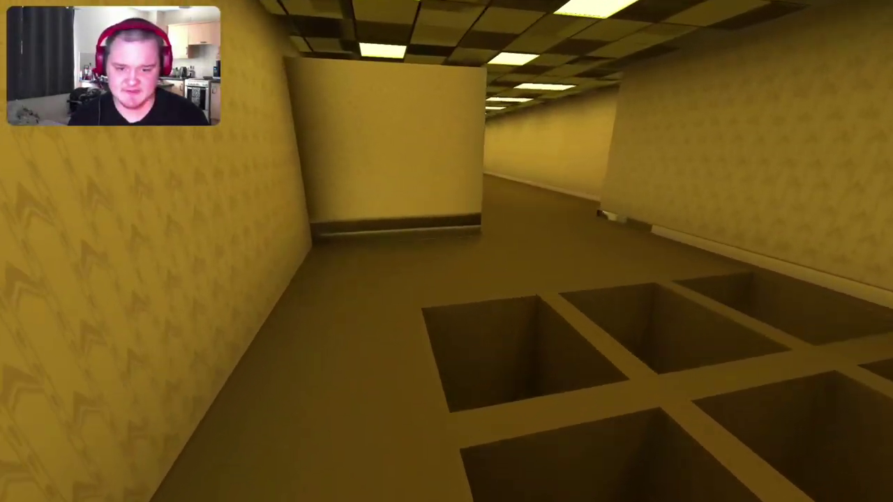
{"action": "key", "text": "w"}
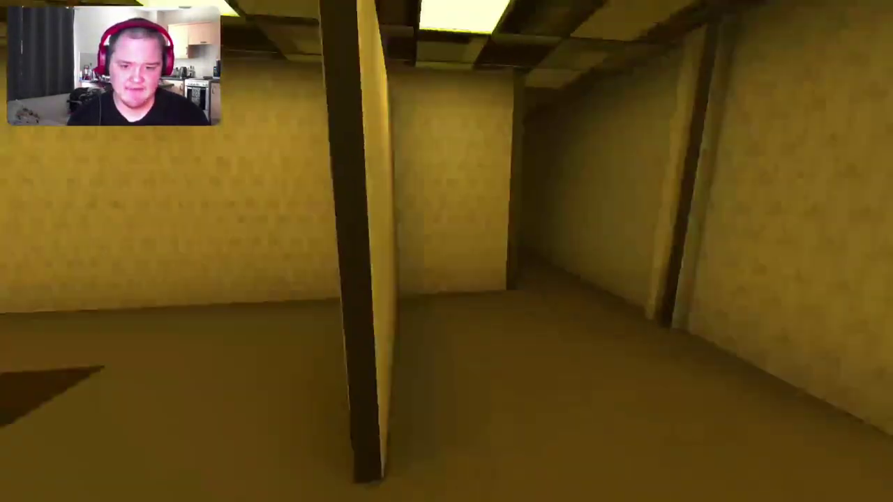
{"action": "key", "text": "w"}
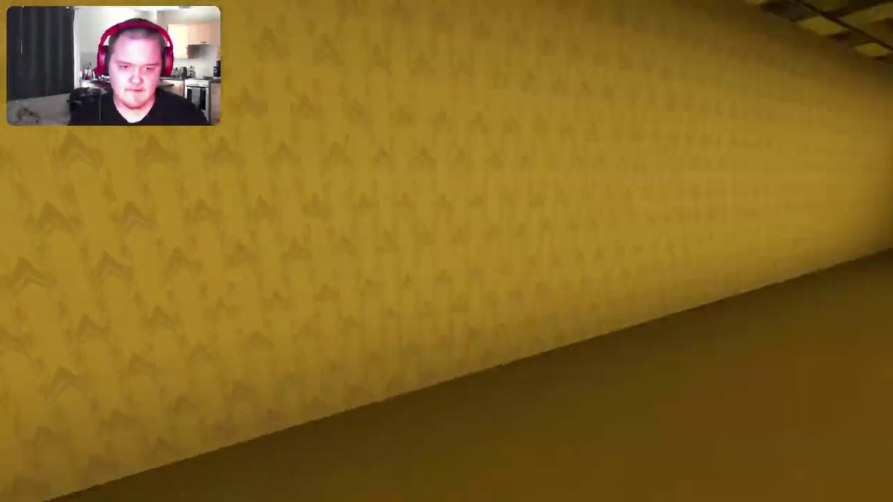
{"action": "key", "text": "w"}
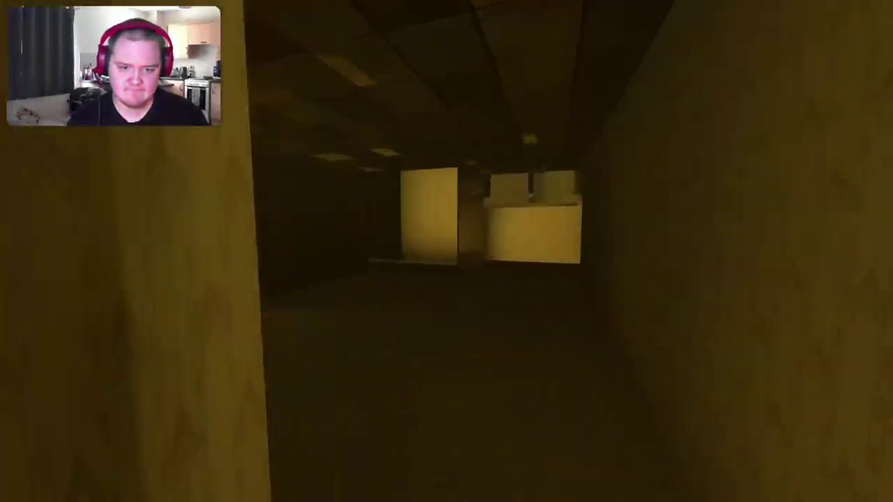
{"action": "key", "text": "w"}
{"action": "key", "text": "w"}
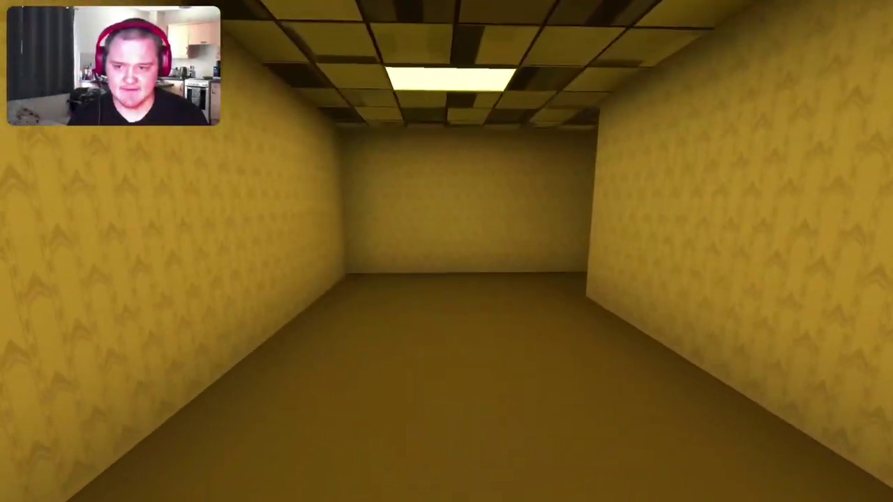
Approach the hat-wearing figure, then flee past it down the long corridor
{"action": "key", "text": "w"}
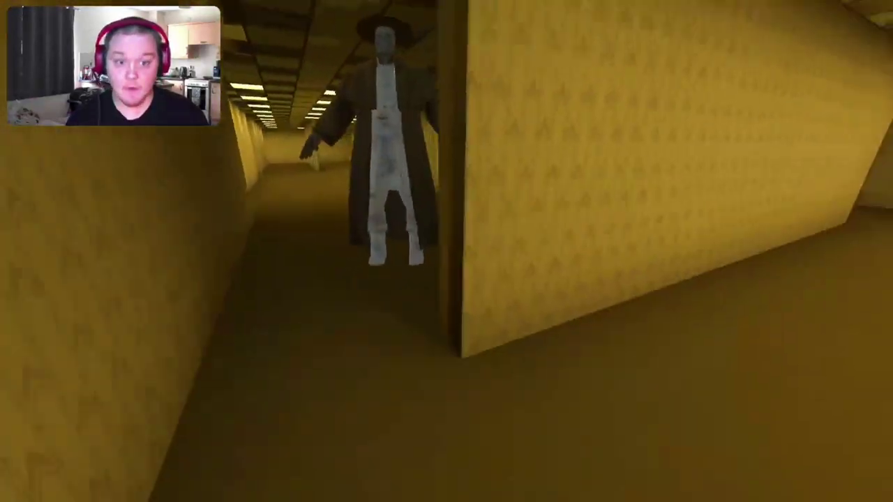
{"action": "key", "text": "w"}
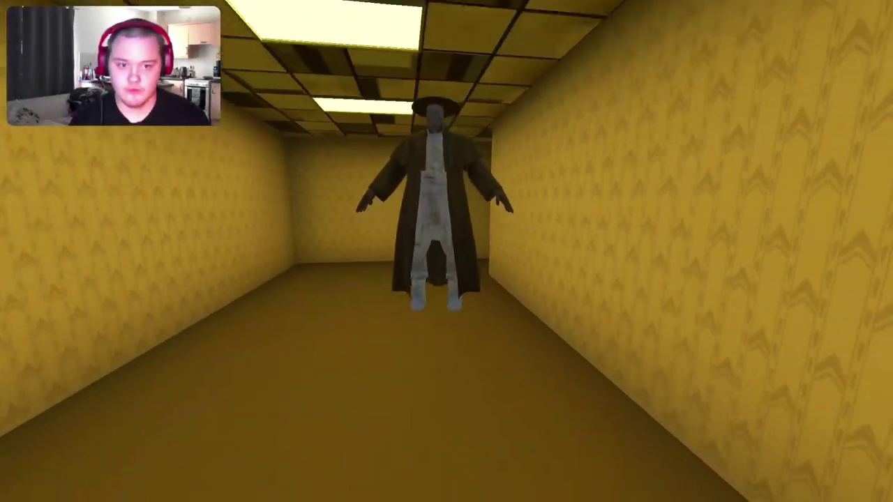
{"action": "key", "text": "w"}
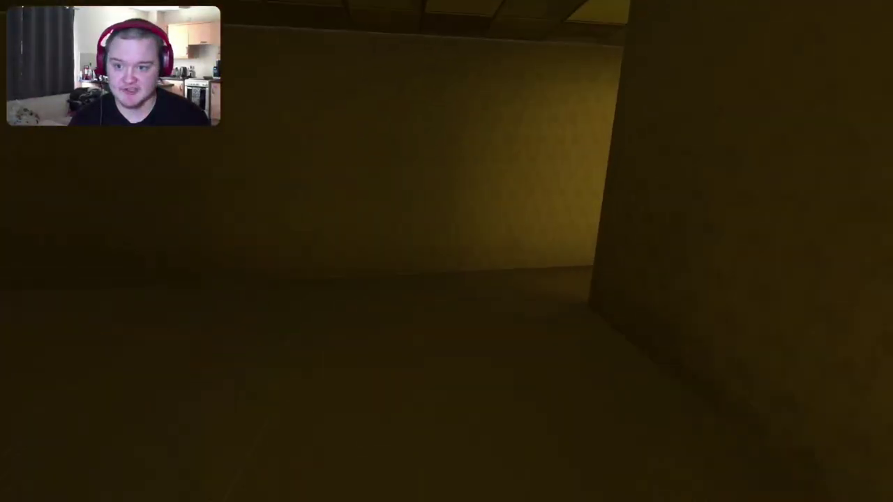
{"action": "key", "text": "w"}
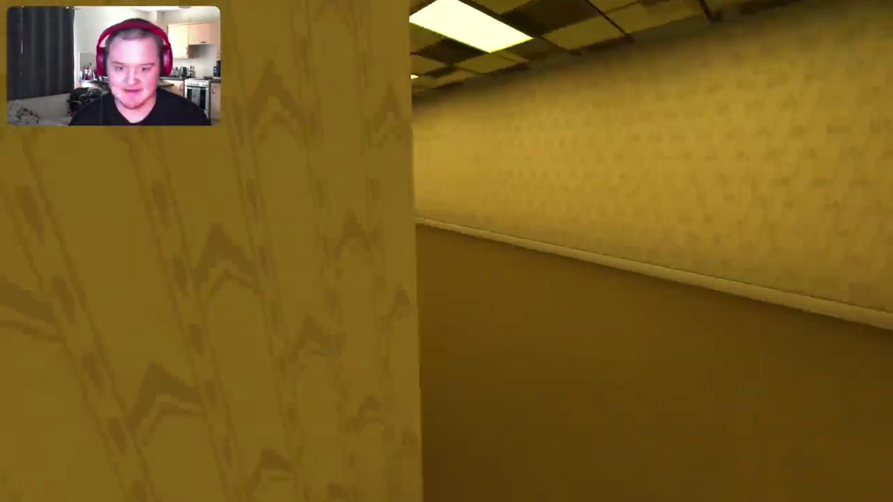
{"action": "key", "text": "w"}
{"action": "key", "text": "w"}
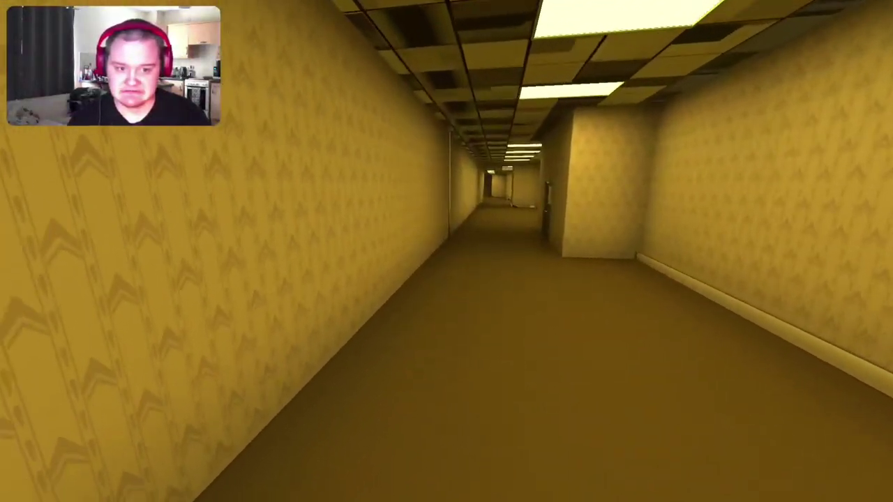
Take side corridors around the pillar and the figure, through the darker room, back to lit corridors
{"action": "key", "text": "w"}
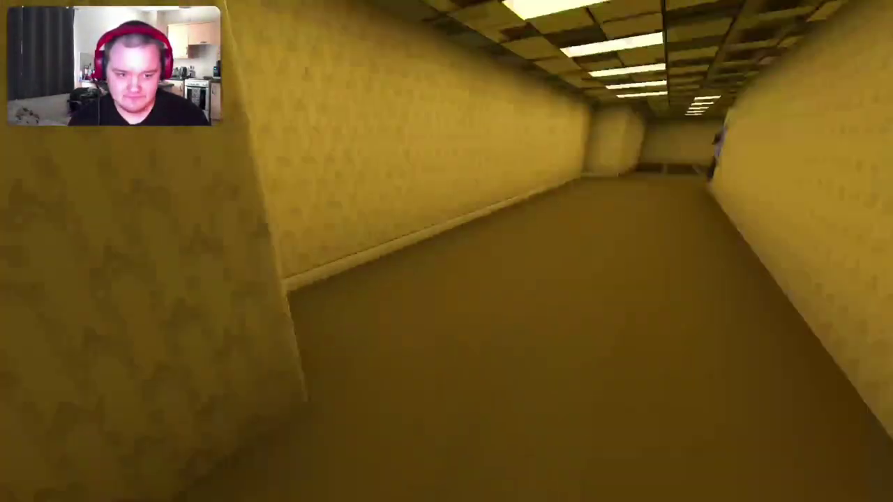
{"action": "key", "text": "w"}
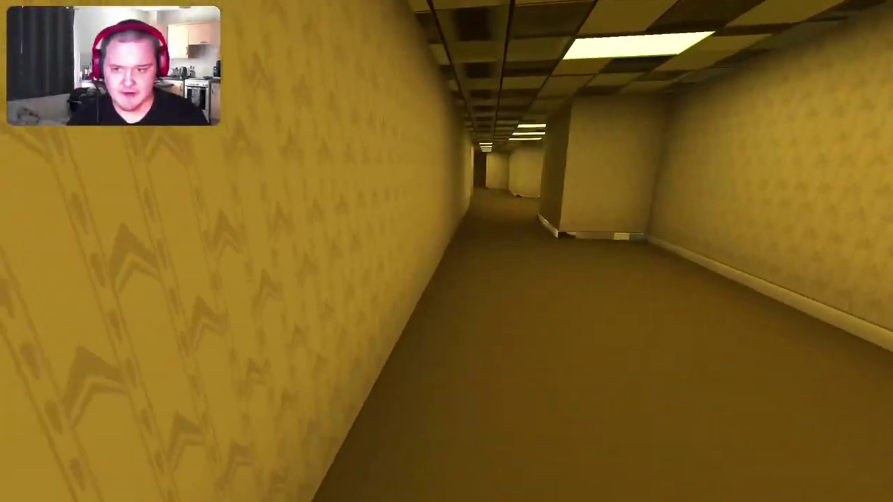
{"action": "key", "text": "w"}
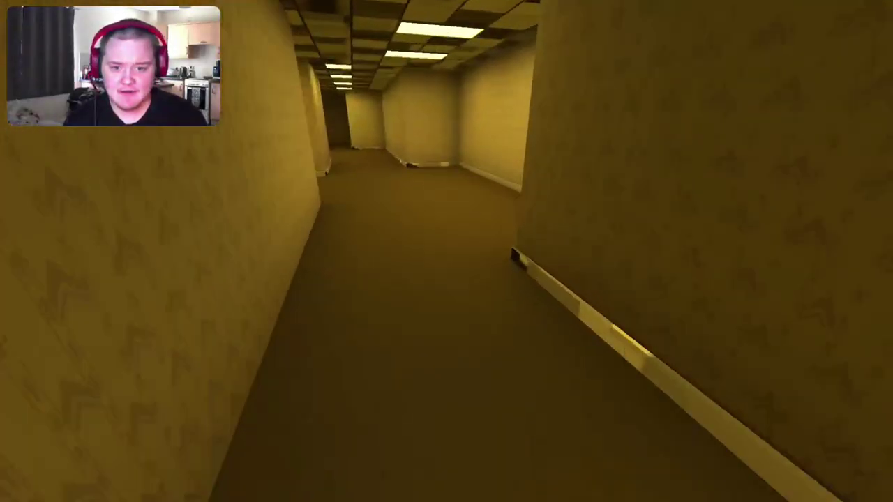
{"action": "key", "text": "w"}
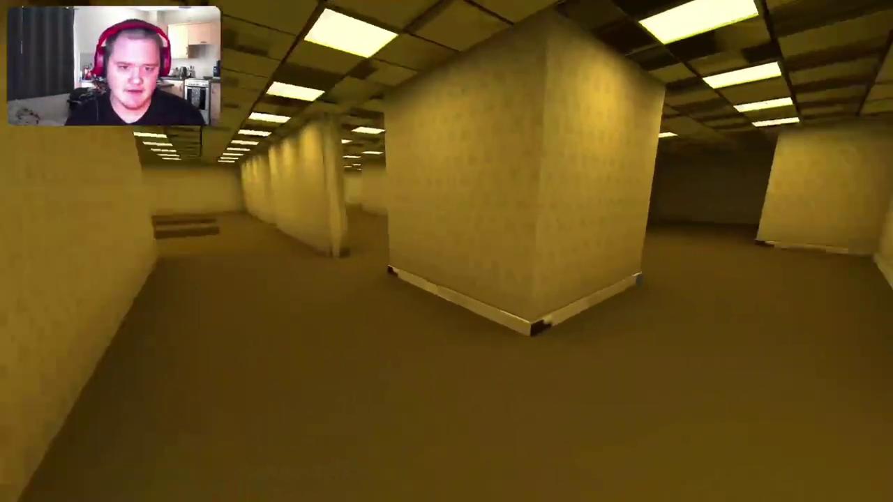
{"action": "key", "text": "w"}
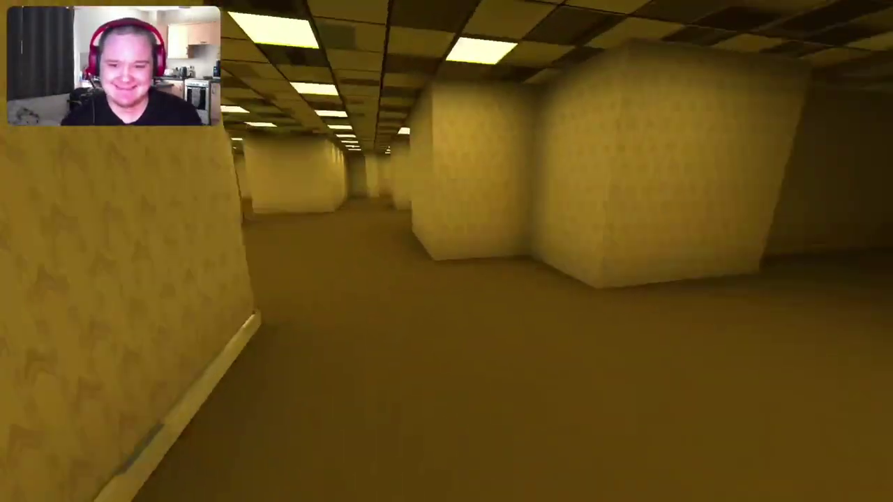
{"action": "key", "text": "w"}
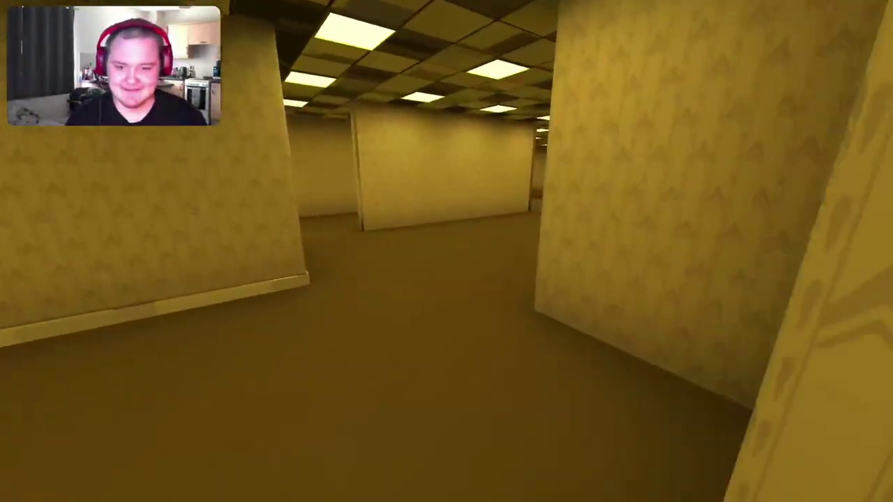
{"action": "key", "text": "w"}
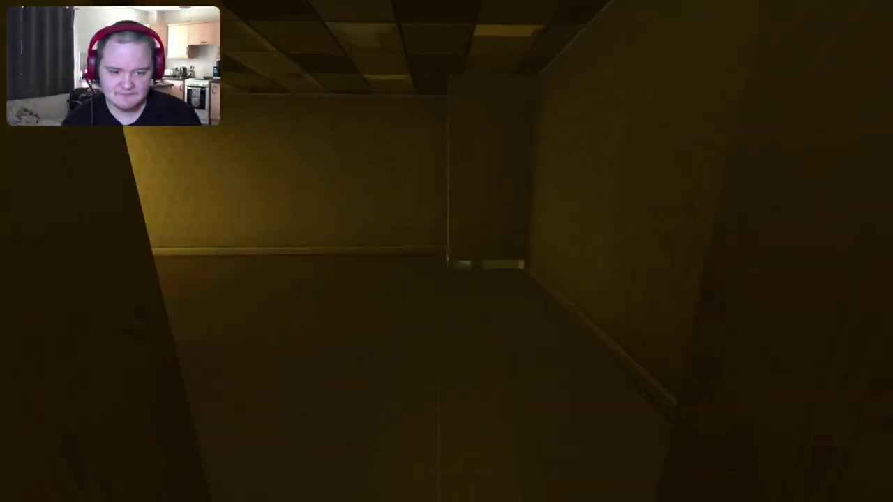
Walk down the long corridors and through the room with partitions
{"action": "key", "text": "w"}
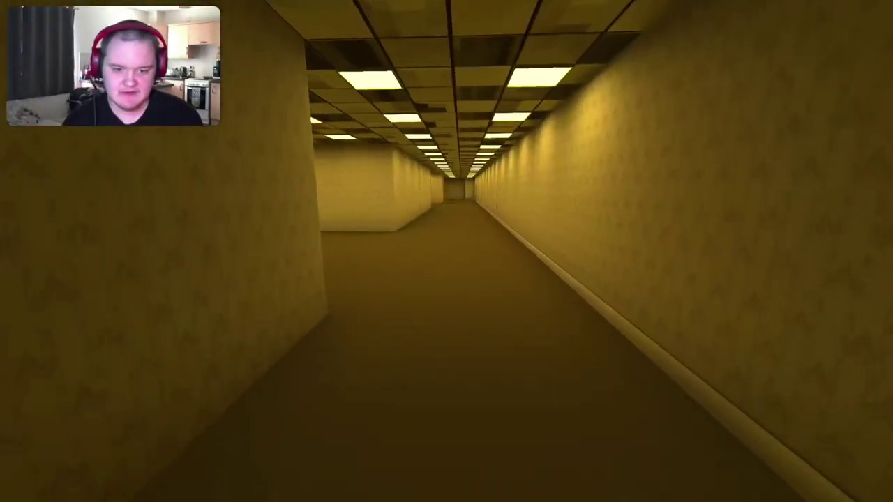
{"action": "key", "text": "w"}
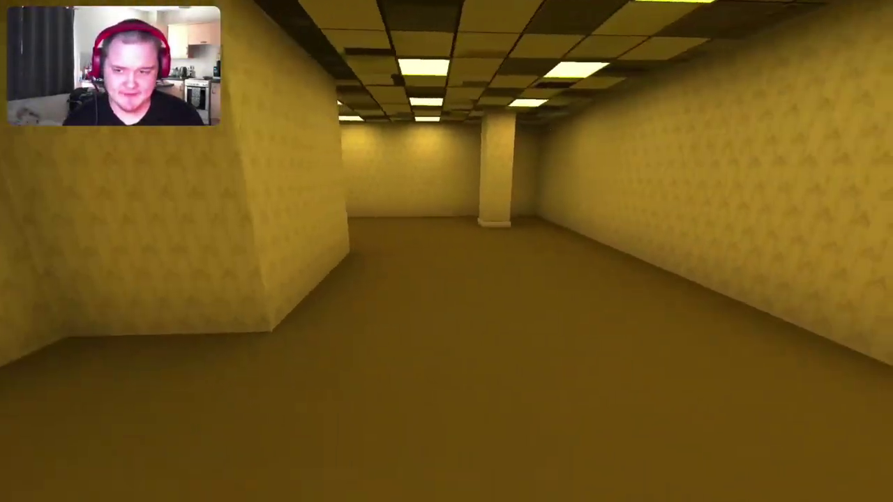
{"action": "key", "text": "w"}
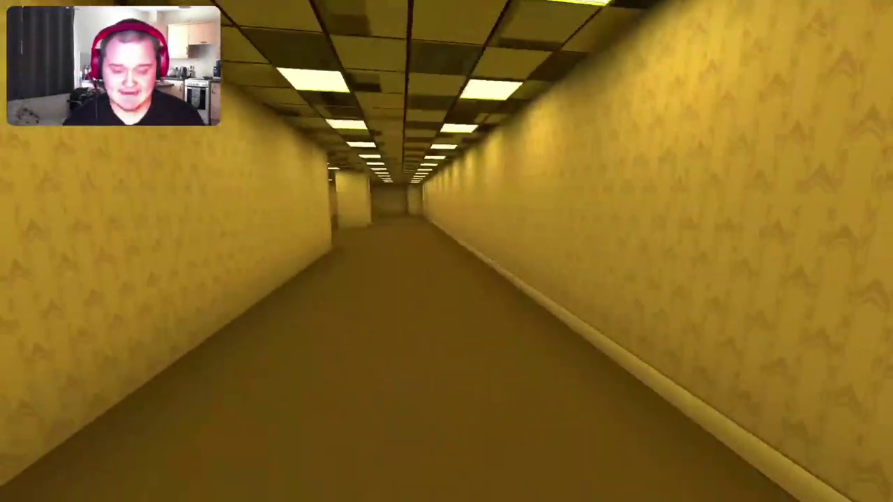
{"action": "key", "text": "w"}
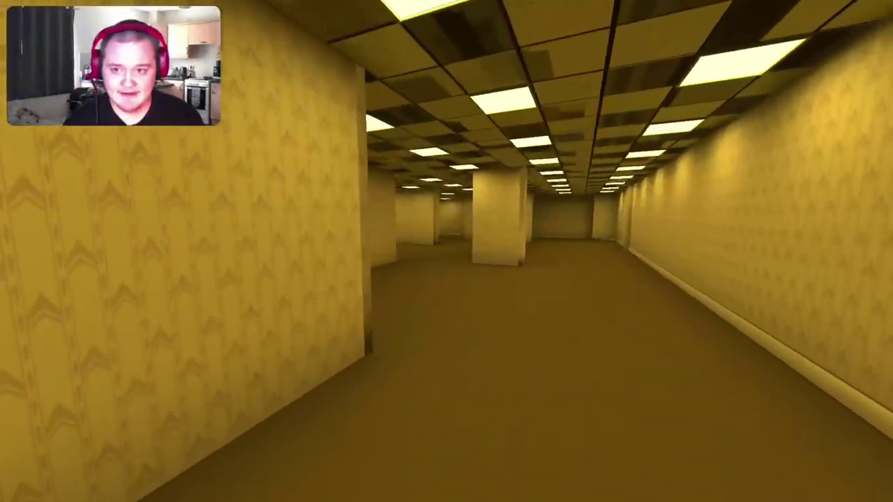
{"action": "key", "text": "w"}
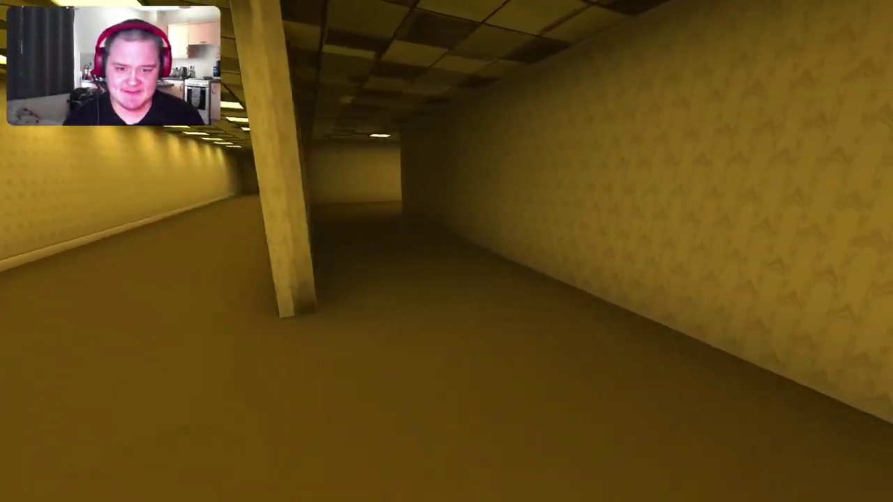
{"action": "key", "text": "w"}
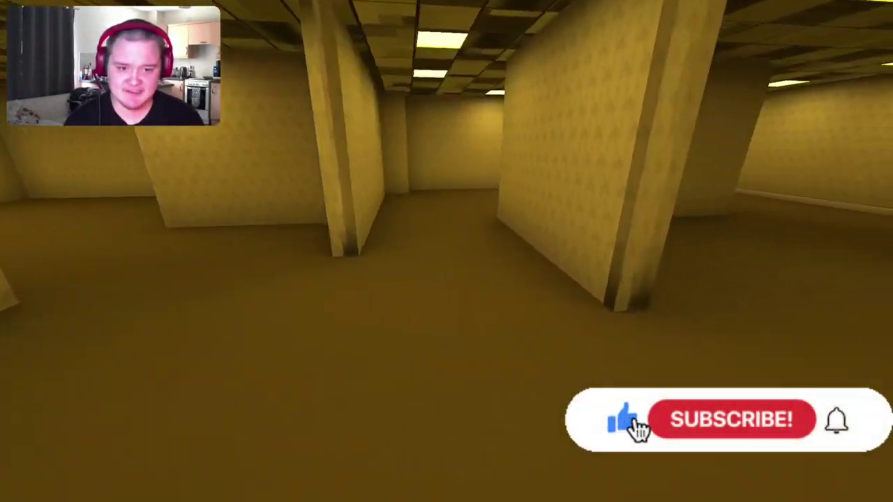
{"action": "key", "text": "w"}
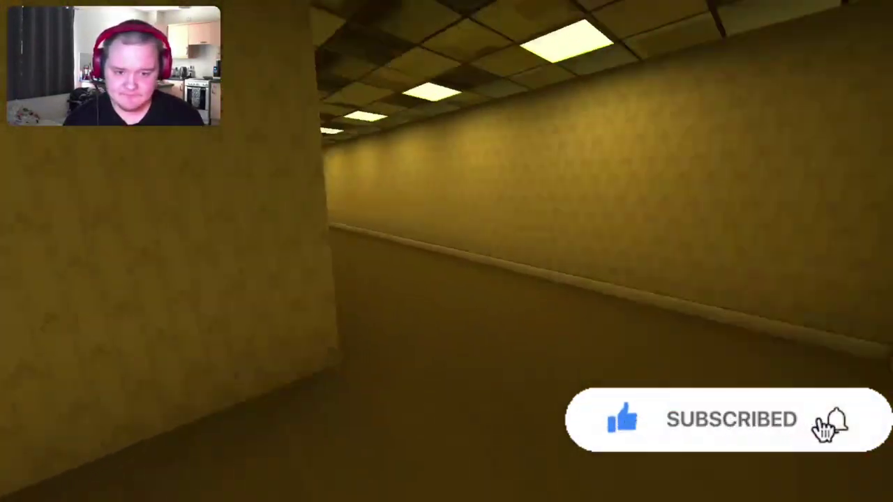
Collect the bottle in the side corridor, reaching 3/5, and continue into the pillar room
{"action": "key", "text": "w"}
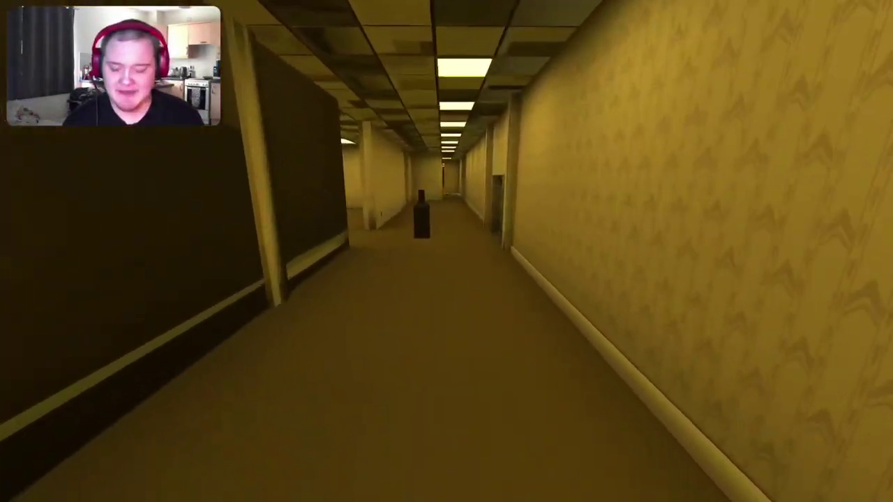
{"action": "key", "text": "w"}
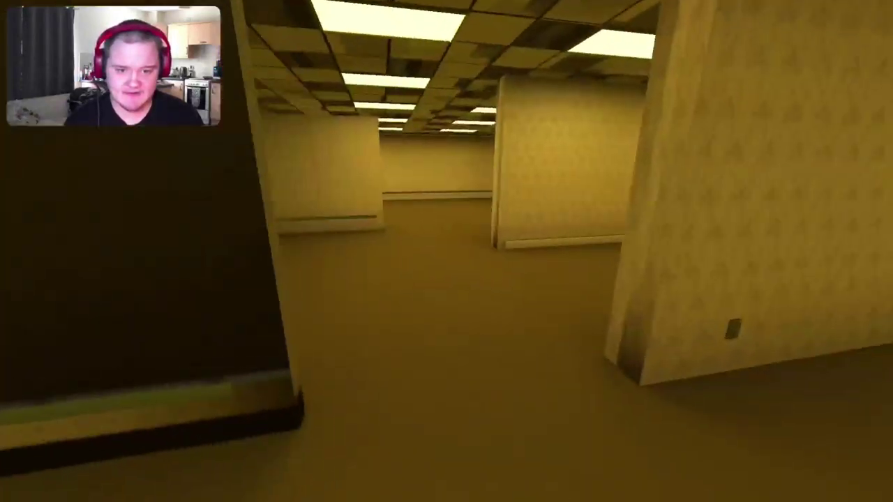
{"action": "key", "text": "w"}
{"action": "key", "text": "w"}
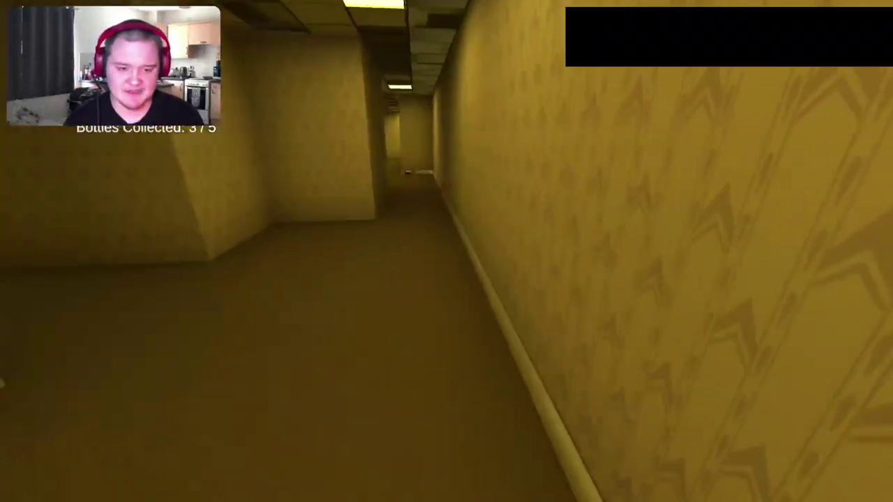
{"action": "key", "text": "w"}
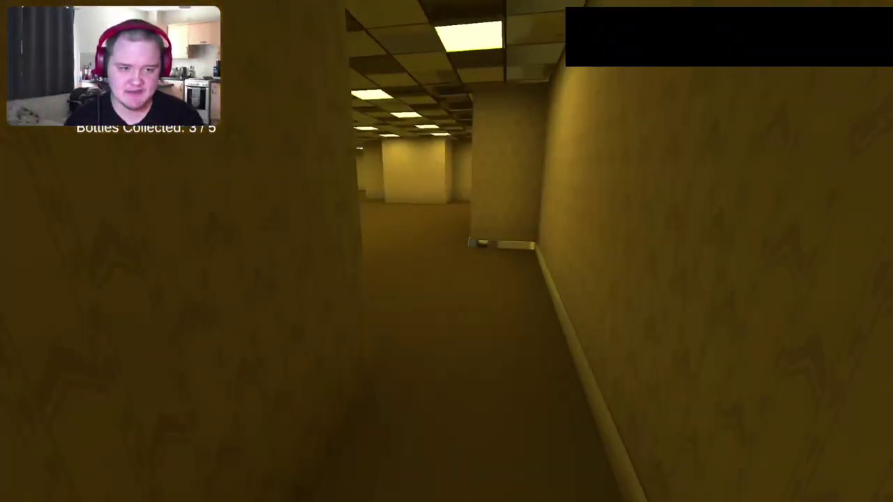
Roam through the larger room and narrow hallway into the darker passages
{"action": "key", "text": "w"}
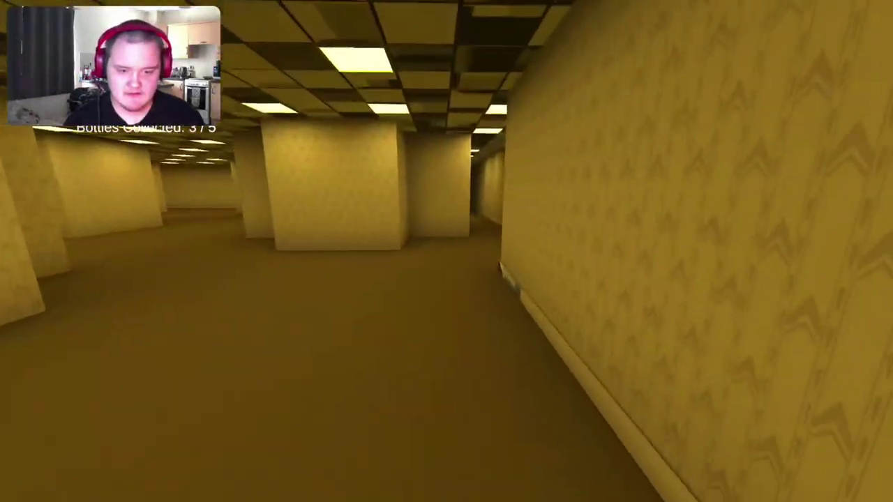
{"action": "key", "text": "w"}
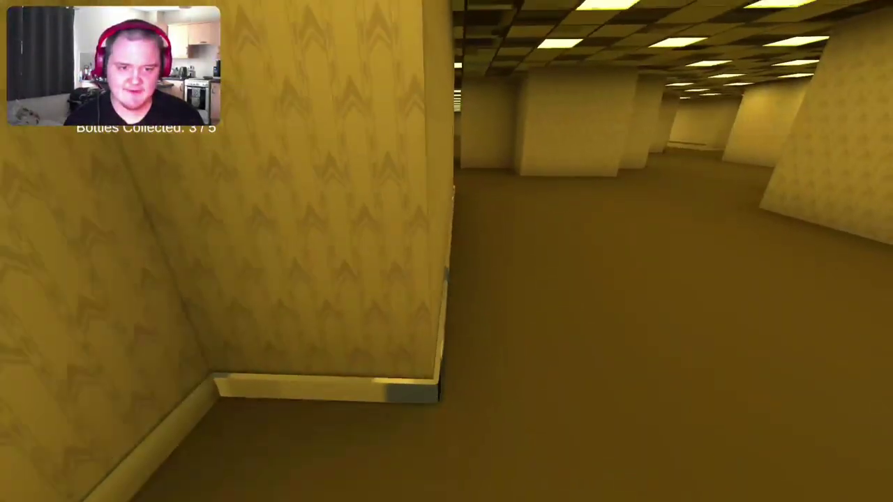
{"action": "key", "text": "w"}
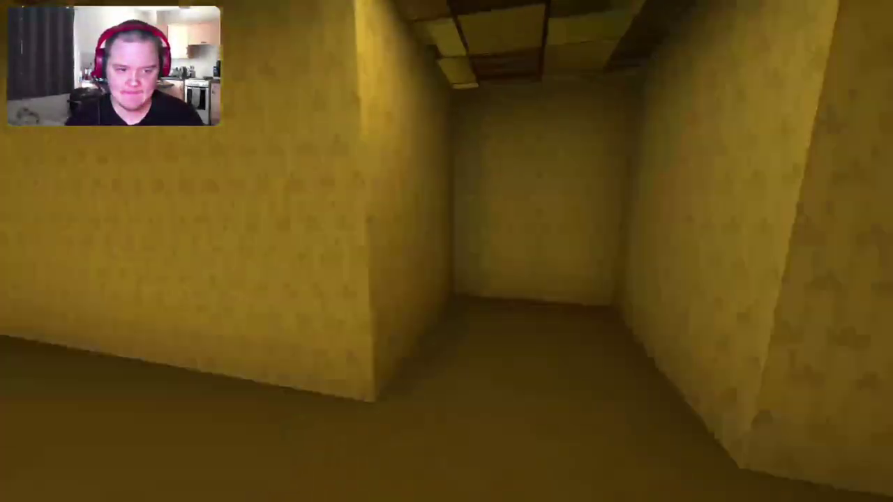
{"action": "key", "text": "w"}
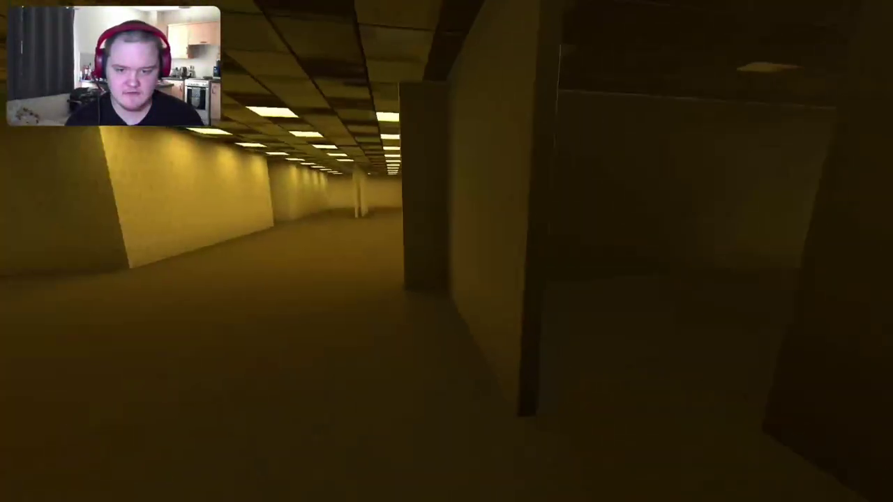
{"action": "key", "text": "w"}
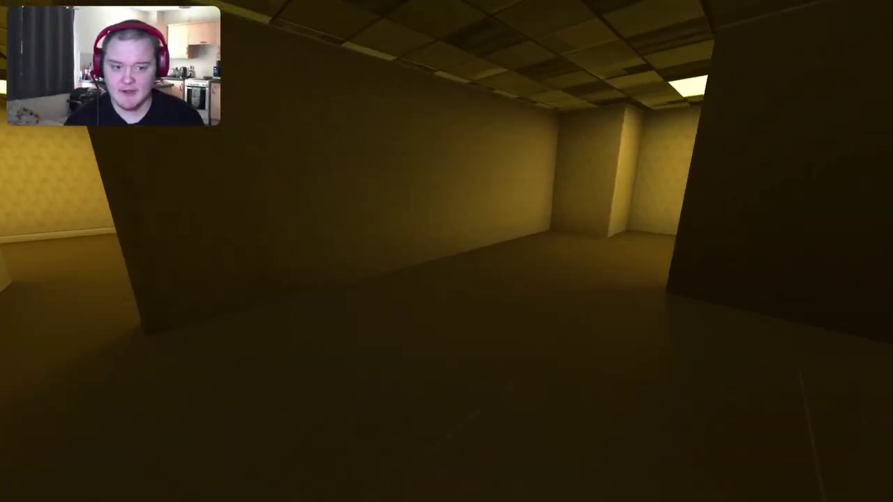
{"action": "key", "text": "w"}
{"action": "key", "text": "w"}
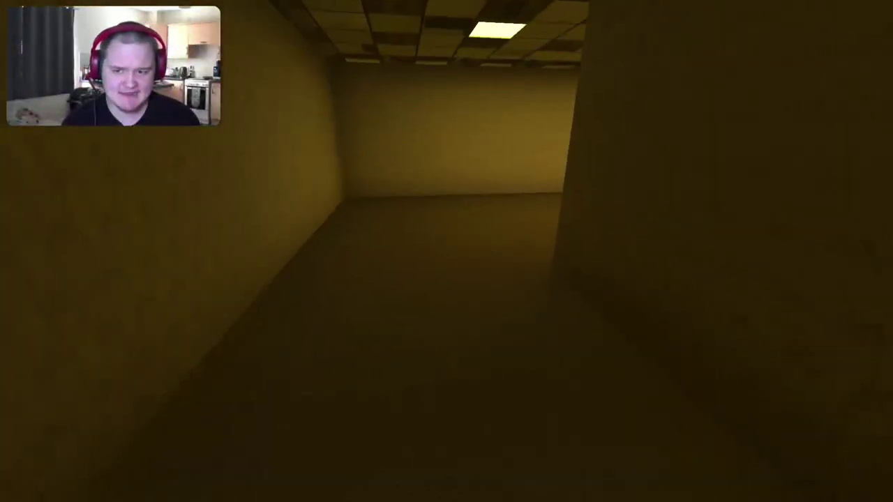
{"action": "key", "text": "w"}
{"action": "key", "text": "w"}
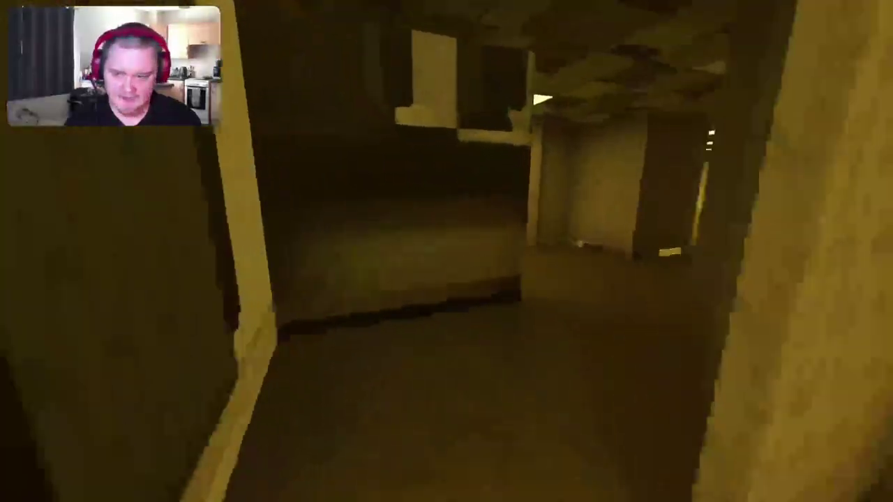
{"action": "key", "text": "w"}
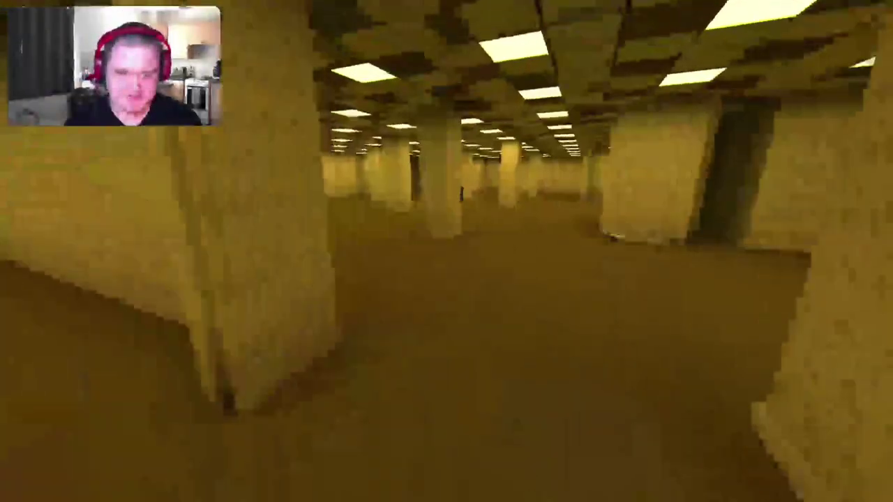
Collect the bottle among the pillars in the big hall
{"action": "key", "text": "w"}
{"action": "key", "text": "w"}
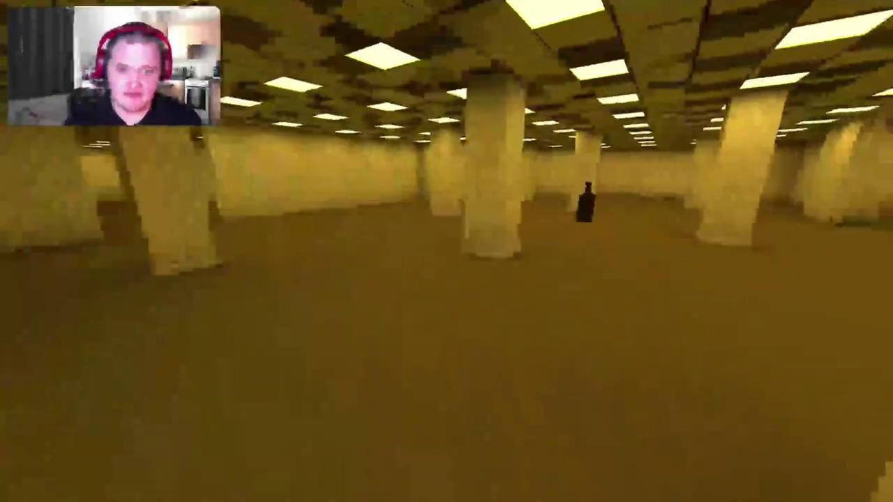
{"action": "key", "text": "w"}
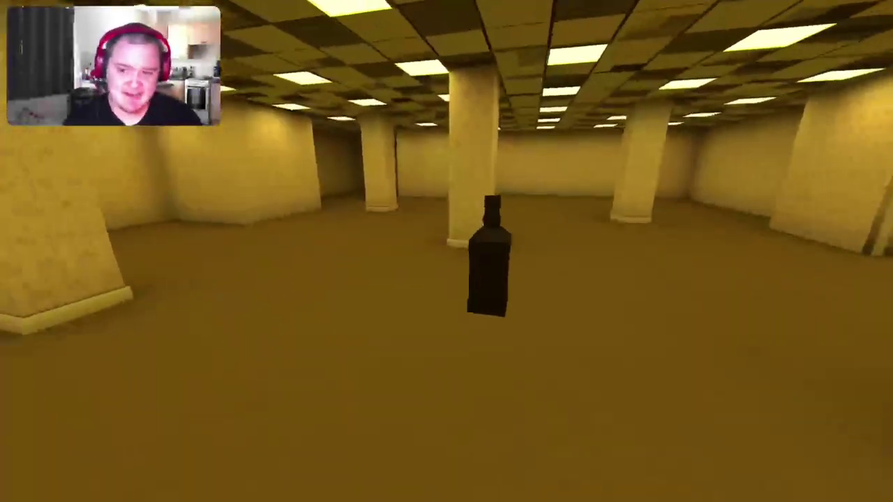
{"action": "key", "text": "w"}
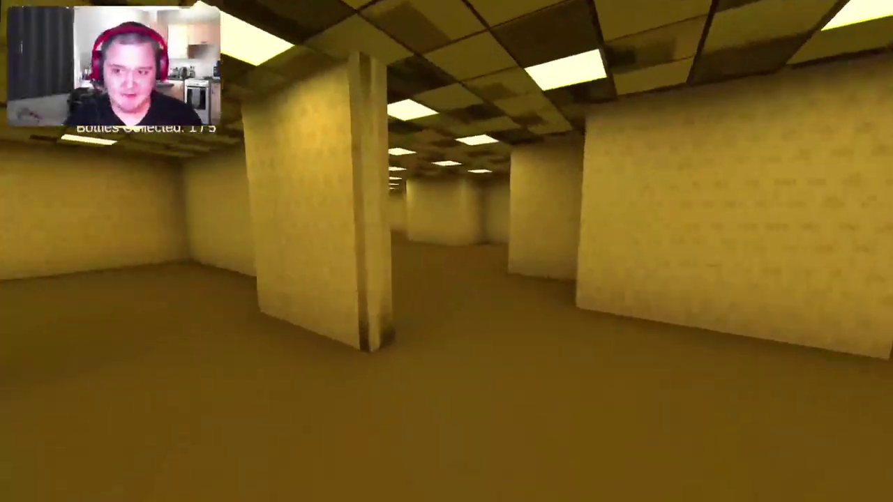
Continue down the corridor and collect the next bottle
{"action": "key", "text": "w"}
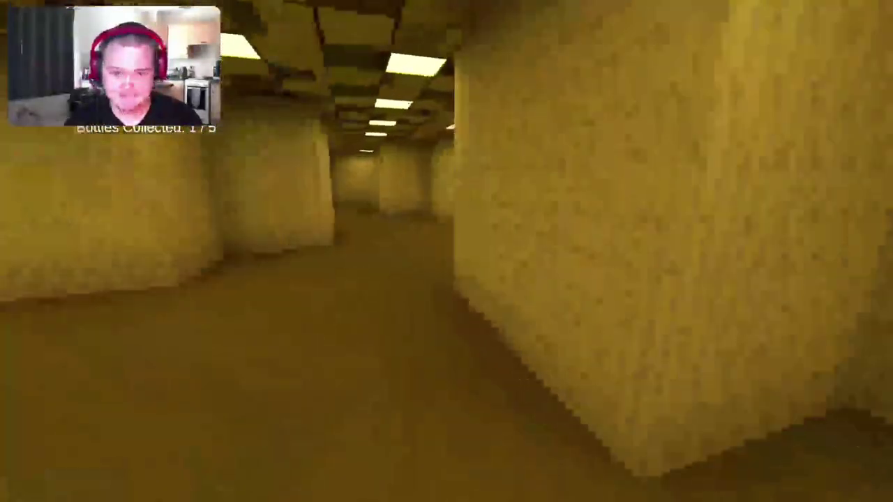
{"action": "key", "text": "w"}
{"action": "key", "text": "w"}
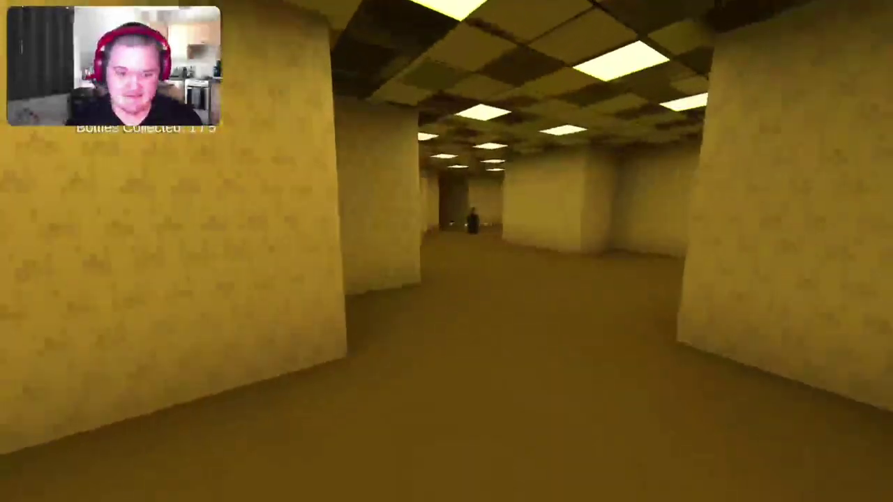
{"action": "key", "text": "w"}
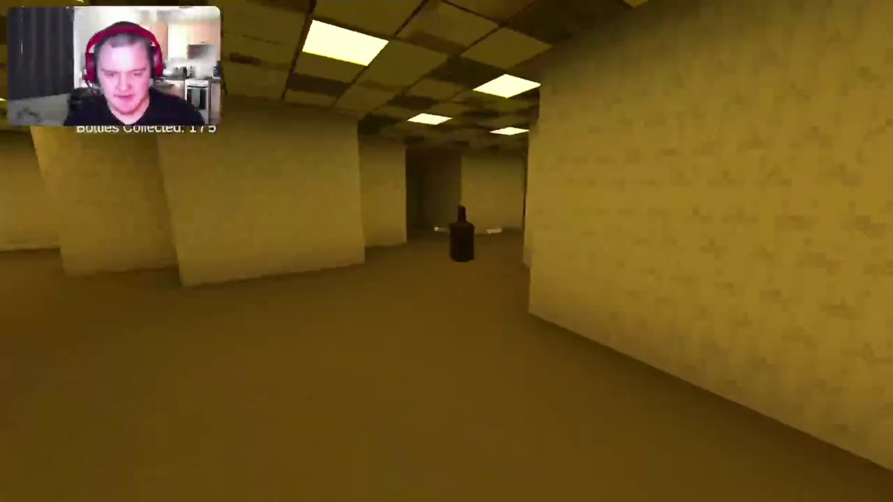
{"action": "key", "text": "w"}
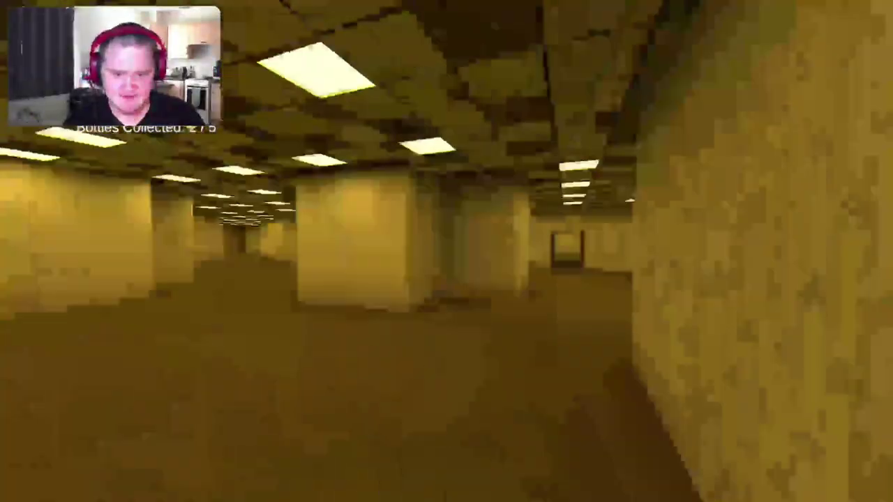
Pass through the dark doorway and follow the narrow corridor toward a brighter area
{"action": "key", "text": "w"}
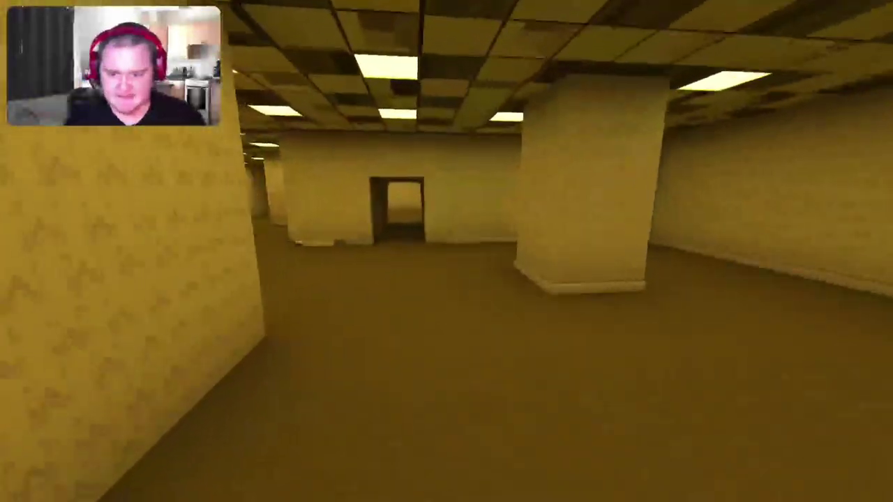
{"action": "key", "text": "w"}
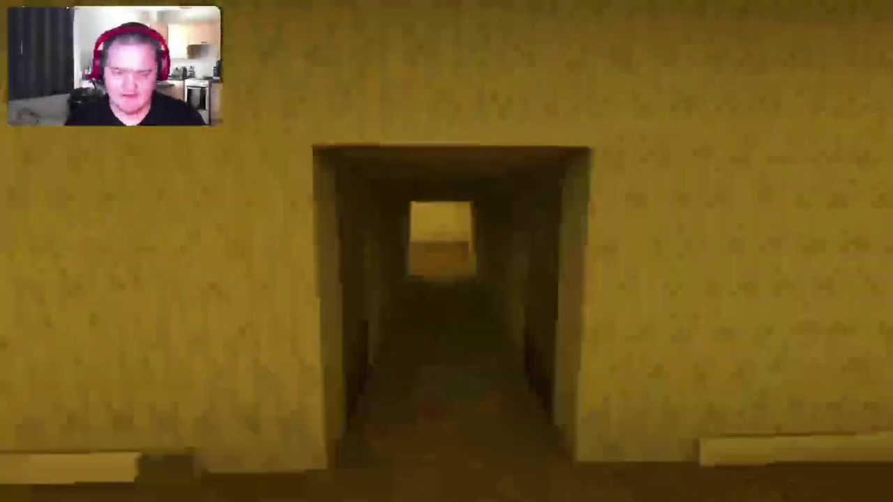
{"action": "key", "text": "w"}
{"action": "key", "text": "w"}
{"action": "key", "text": "w"}
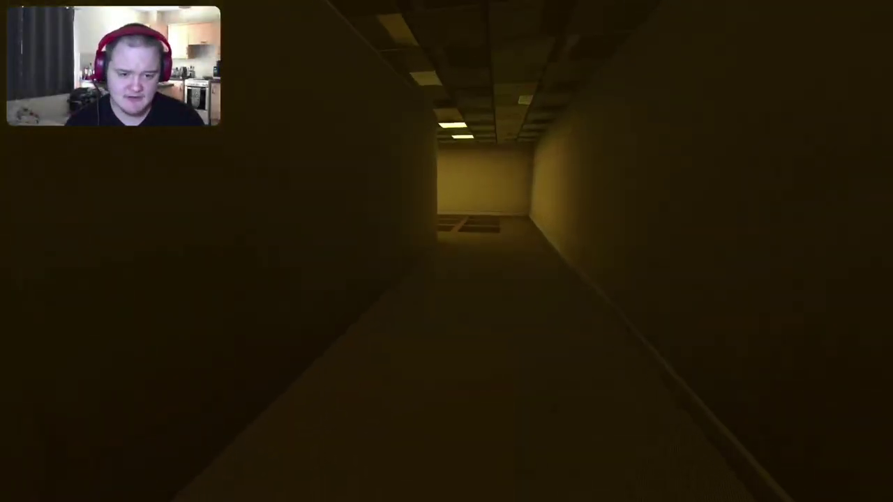
{"action": "key", "text": "w"}
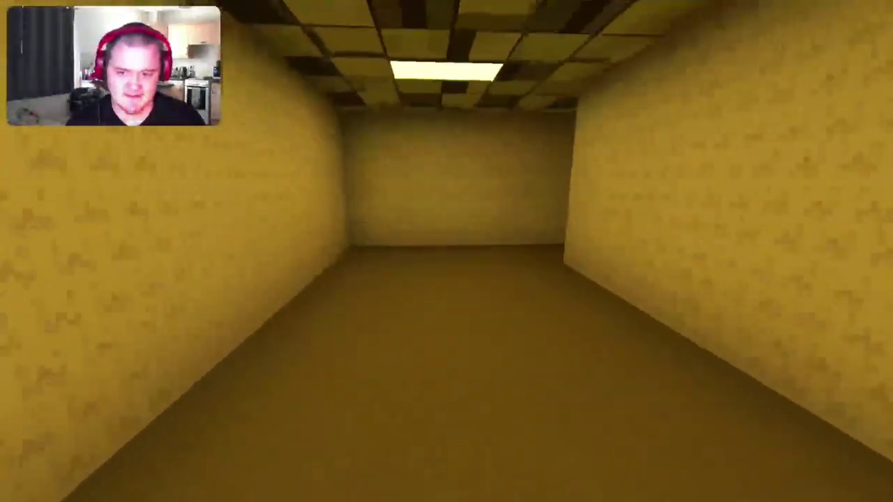
Search past the partitions into the long lit corridor and collect the bottle there
{"action": "key", "text": "w"}
{"action": "key", "text": "w"}
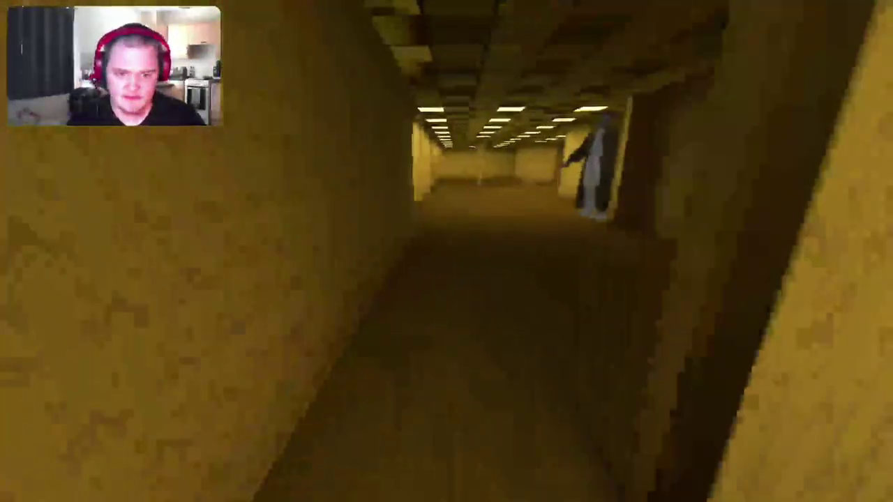
{"action": "key", "text": "w"}
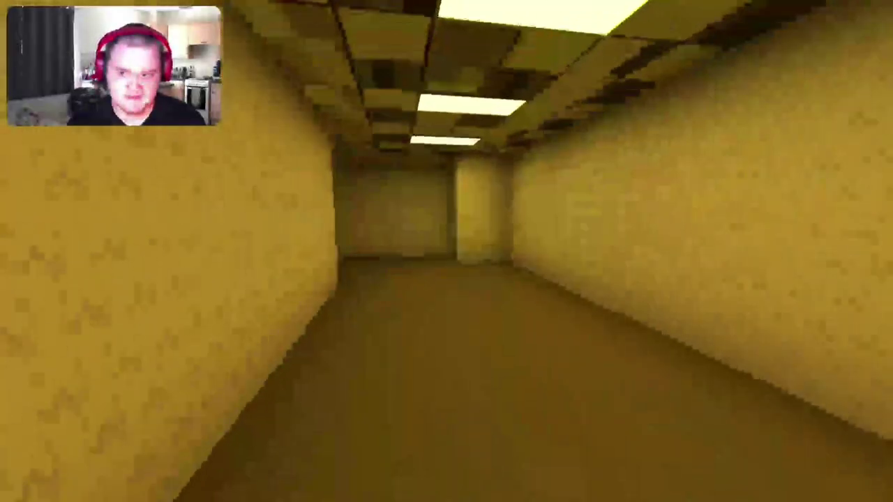
{"action": "key", "text": "w"}
{"action": "key", "text": "w"}
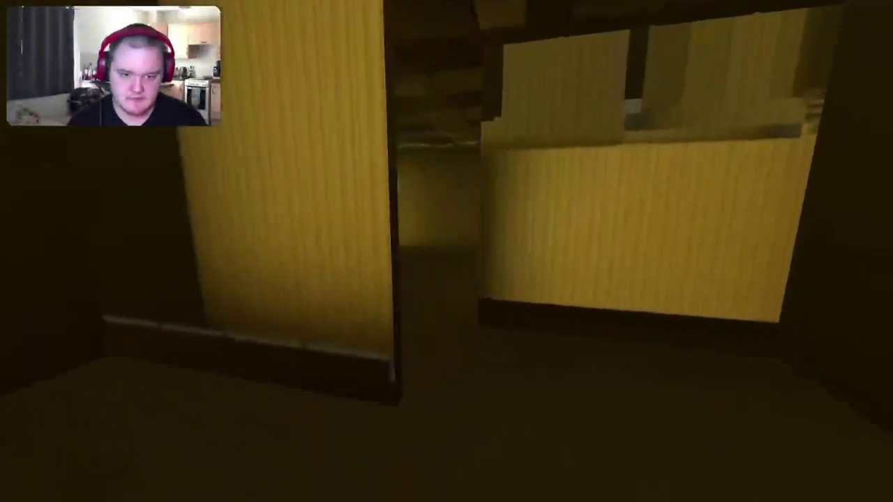
{"action": "key", "text": "w"}
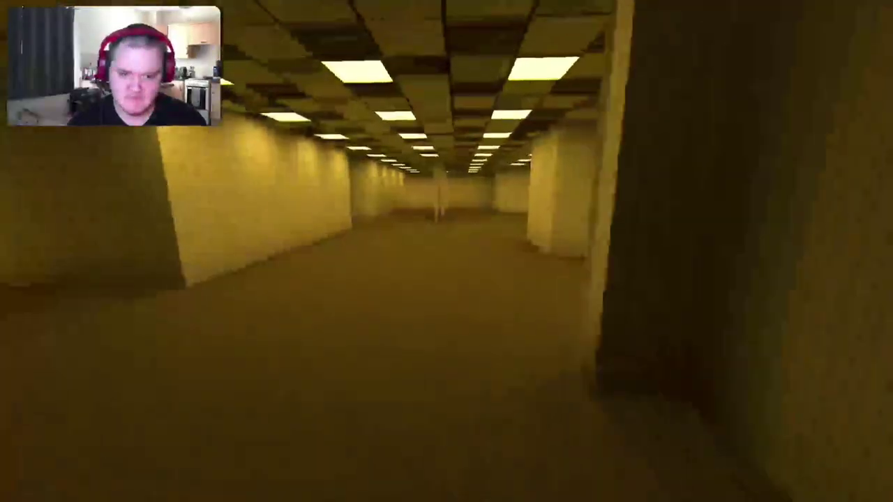
{"action": "key", "text": "w"}
{"action": "key", "text": "w"}
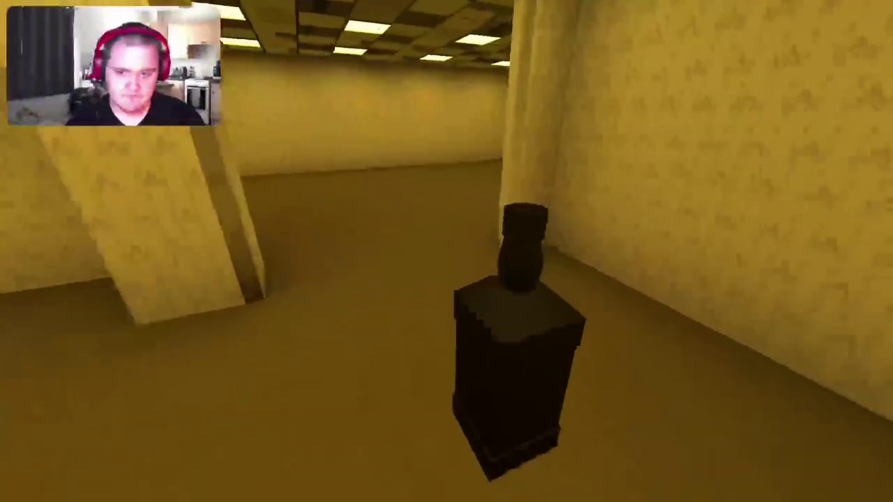
Move on after the pickup into the pillared room toward the darker room
{"action": "key", "text": "w"}
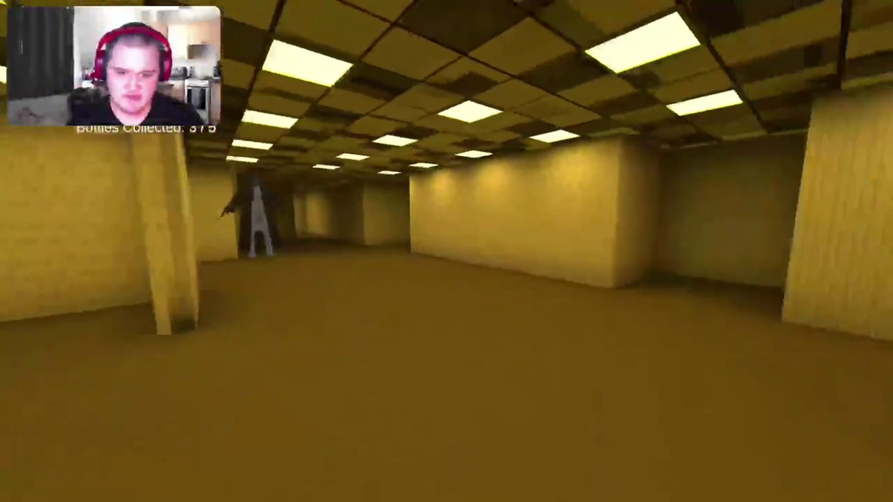
{"action": "key", "text": "w"}
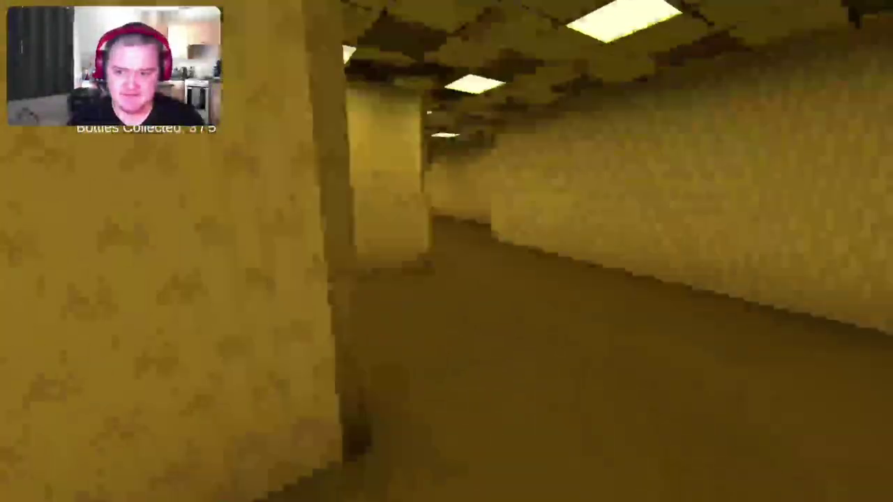
{"action": "key", "text": "w"}
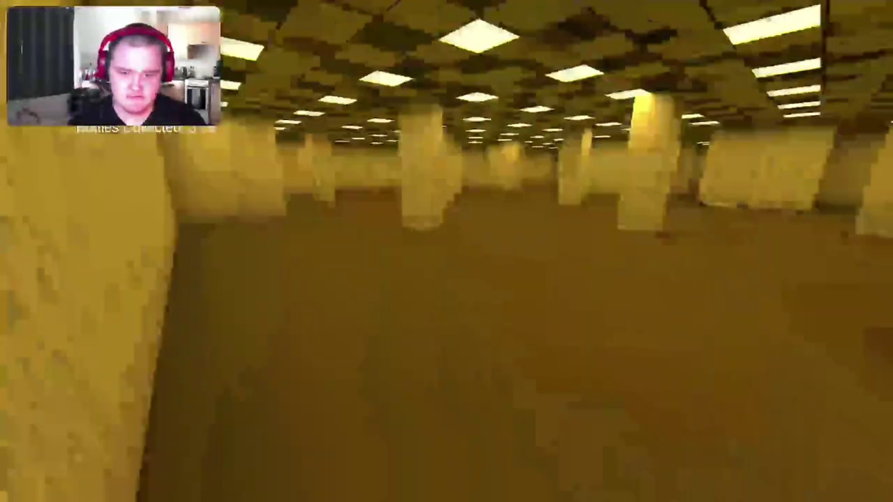
{"action": "key", "text": "w"}
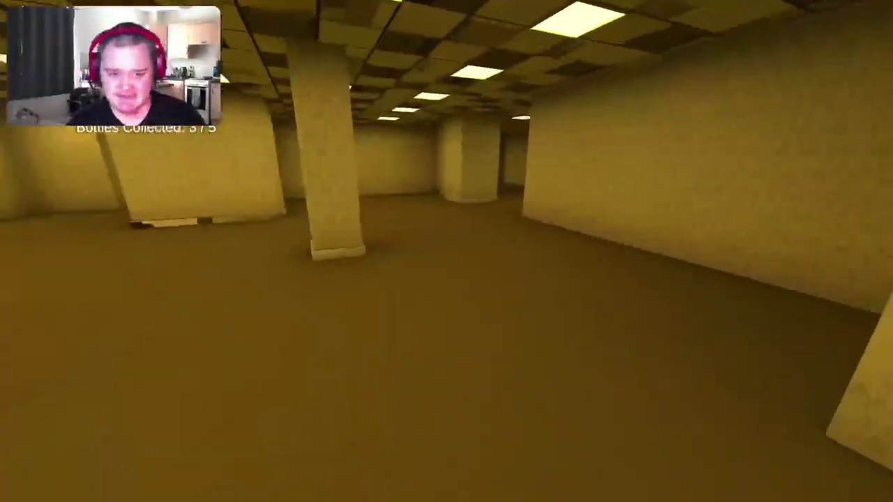
{"action": "key", "text": "w"}
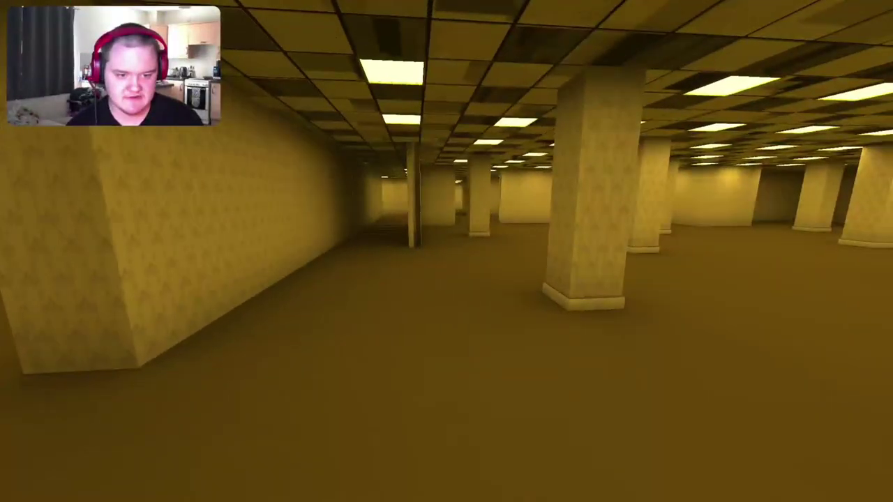
Walk through the lit rooms and doorway toward the long hallway
{"action": "key", "text": "w"}
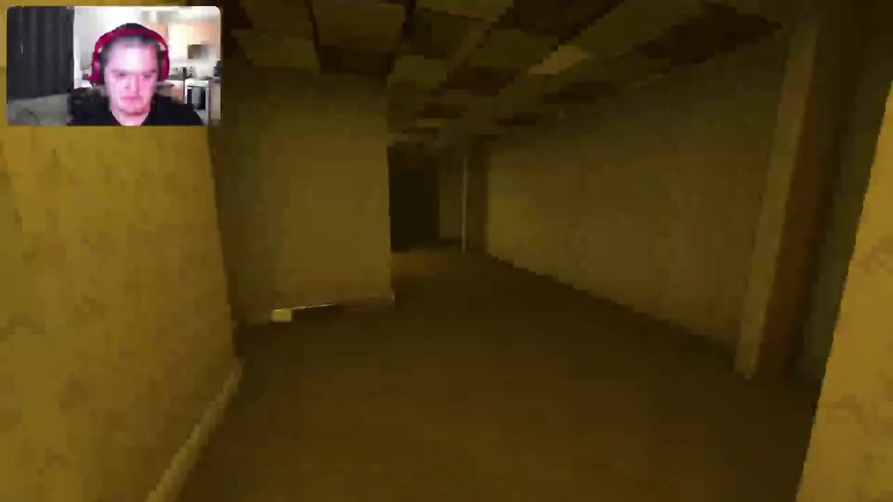
{"action": "key", "text": "w"}
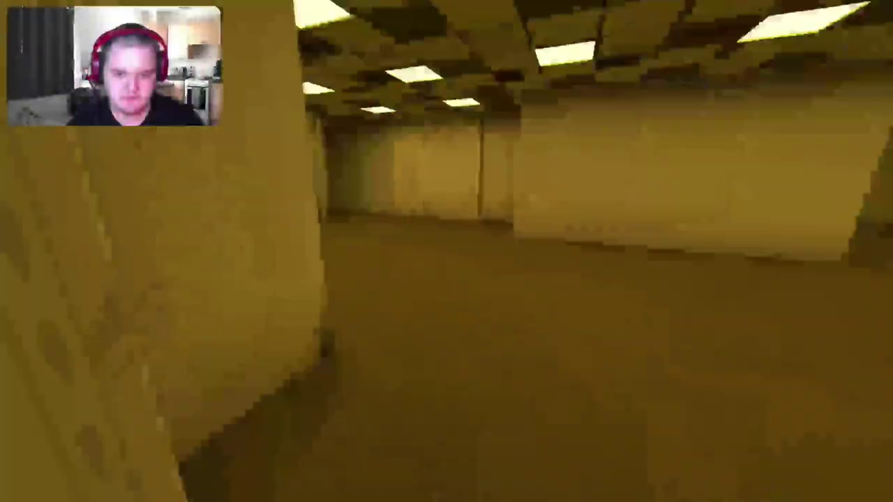
{"action": "key", "text": "w"}
{"action": "key", "text": "w"}
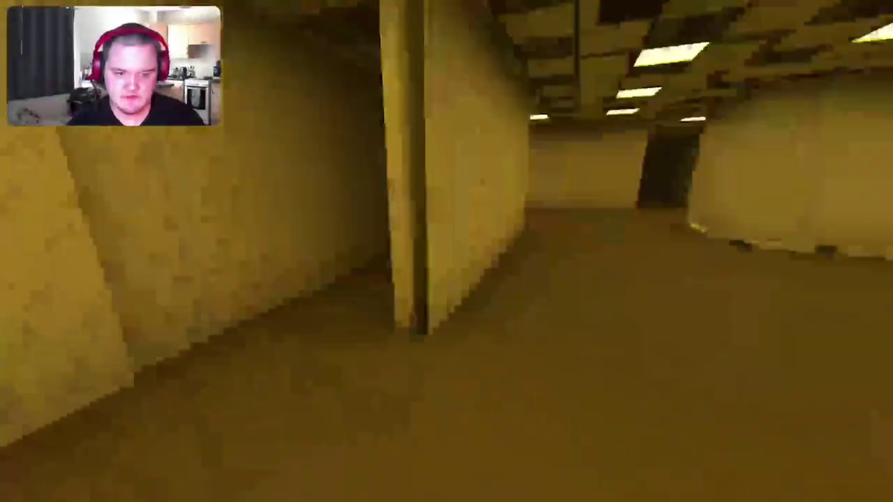
{"action": "key", "text": "w"}
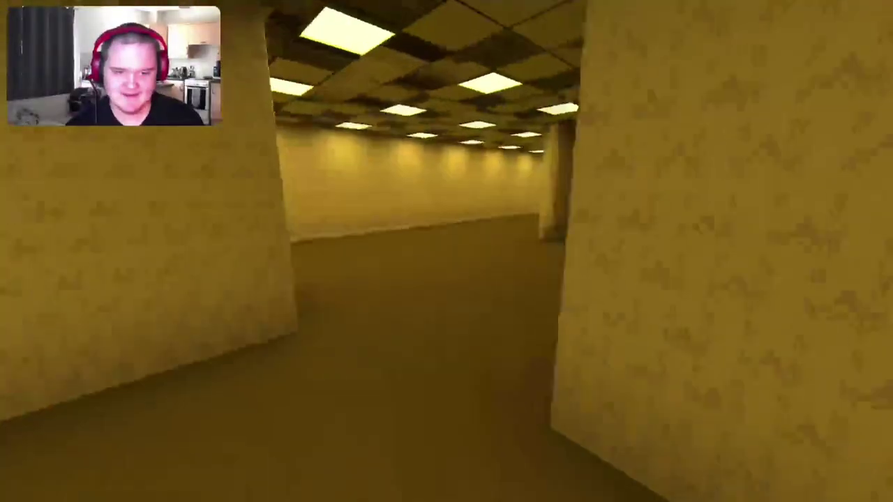
{"action": "key", "text": "w"}
{"action": "key", "text": "w"}
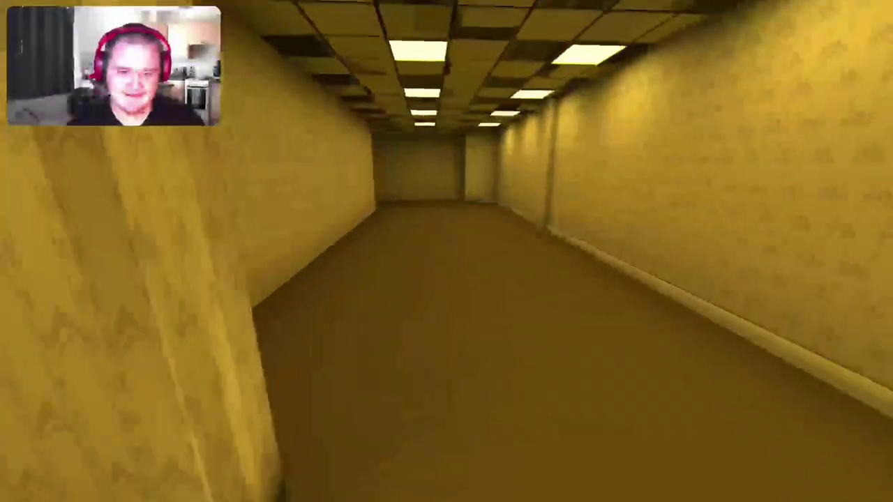
Round the dark corner and walk the long corridor through the pillared area and dark corridor
{"action": "key", "text": "w"}
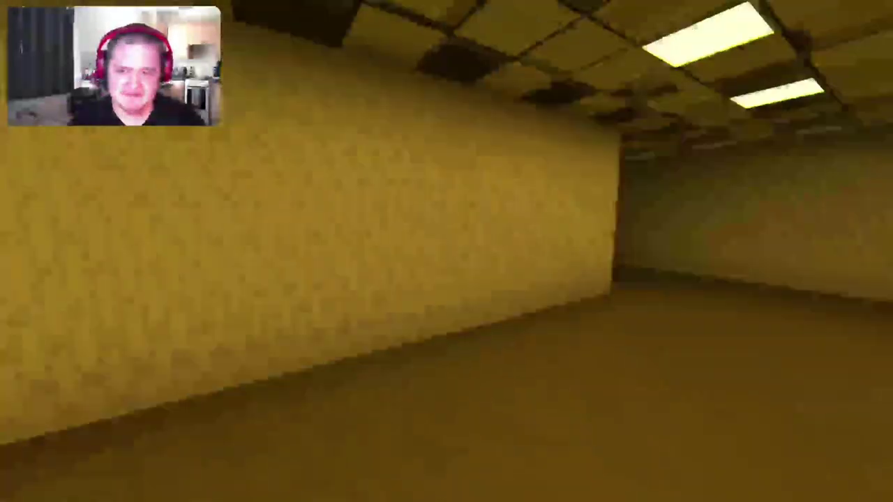
{"action": "key", "text": "w"}
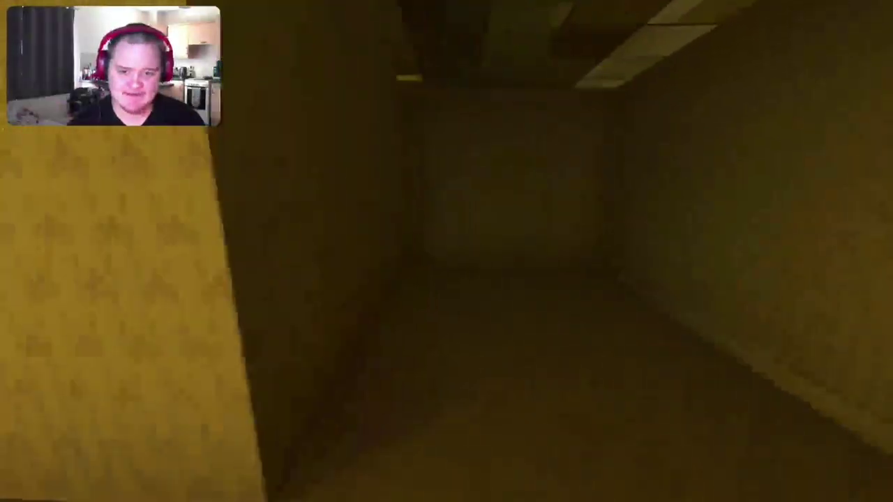
{"action": "key", "text": "w"}
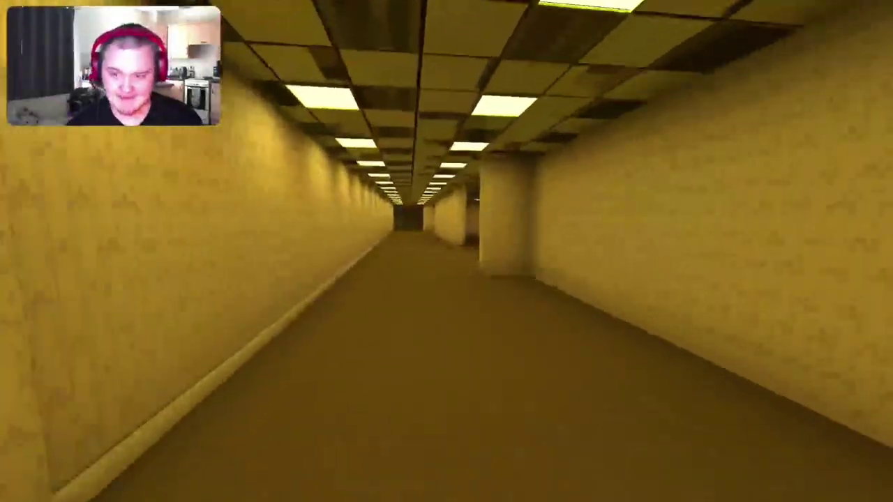
{"action": "key", "text": "w"}
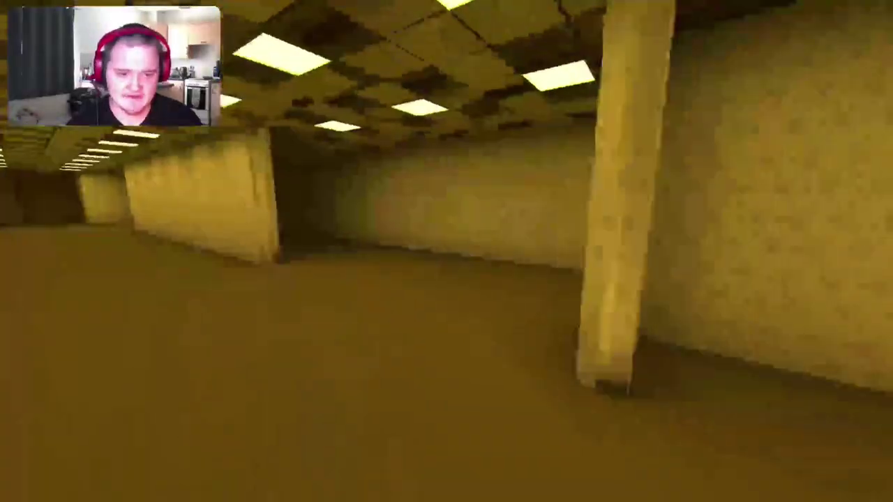
{"action": "key", "text": "w"}
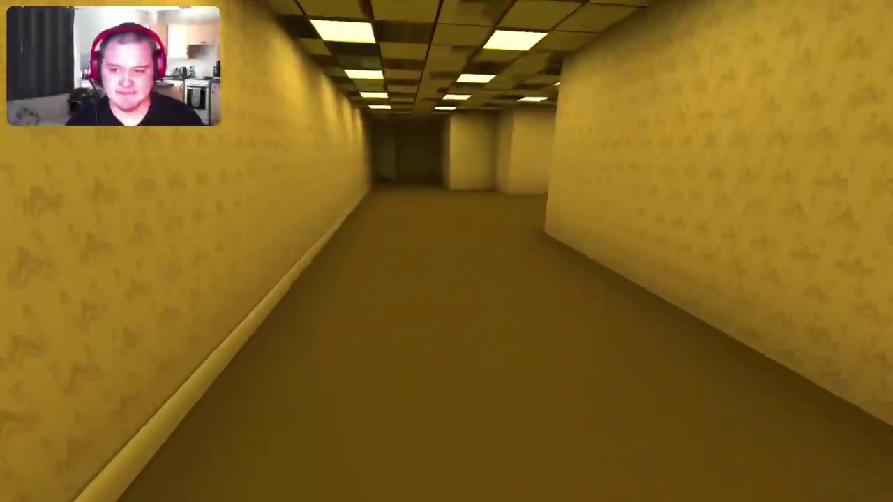
{"action": "key", "text": "w"}
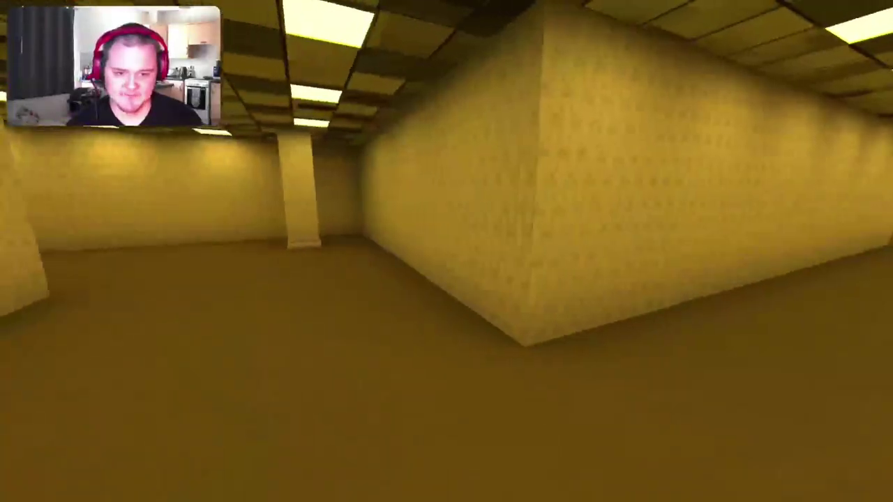
{"action": "key", "text": "w"}
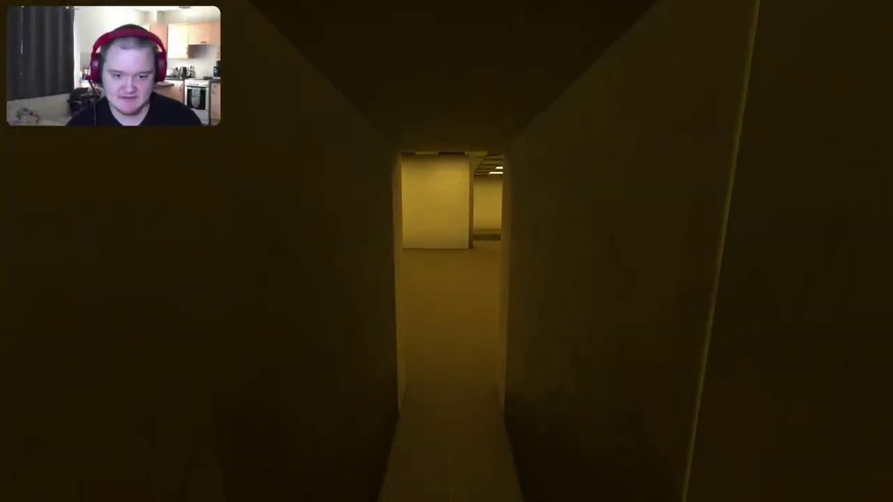
{"action": "key", "text": "w"}
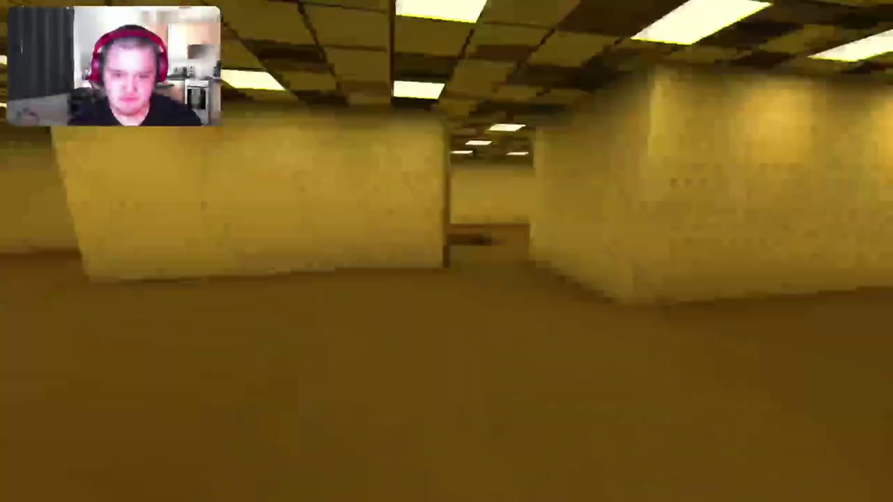
Keep searching along the long narrow corridors and past the door
{"action": "key", "text": "w"}
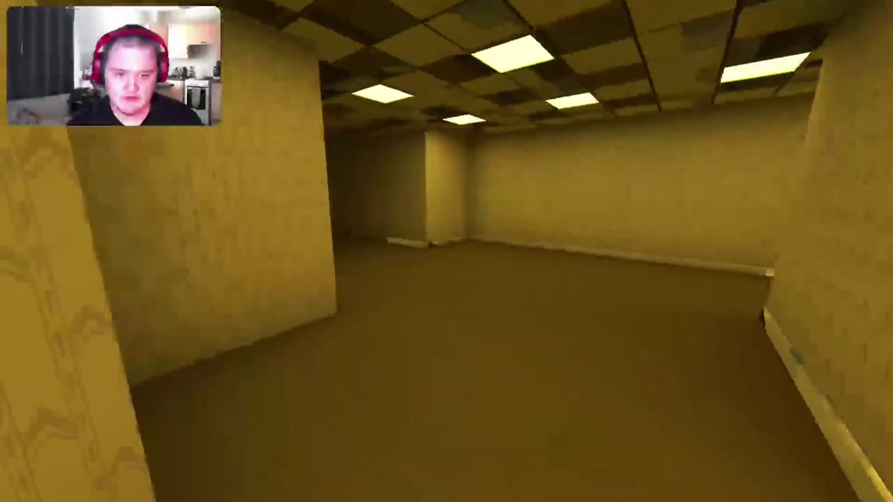
{"action": "key", "text": "w"}
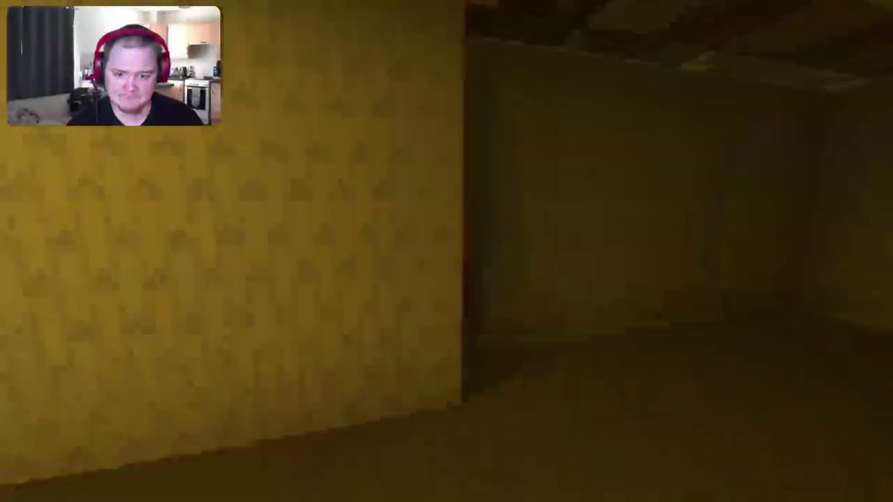
{"action": "key", "text": "w"}
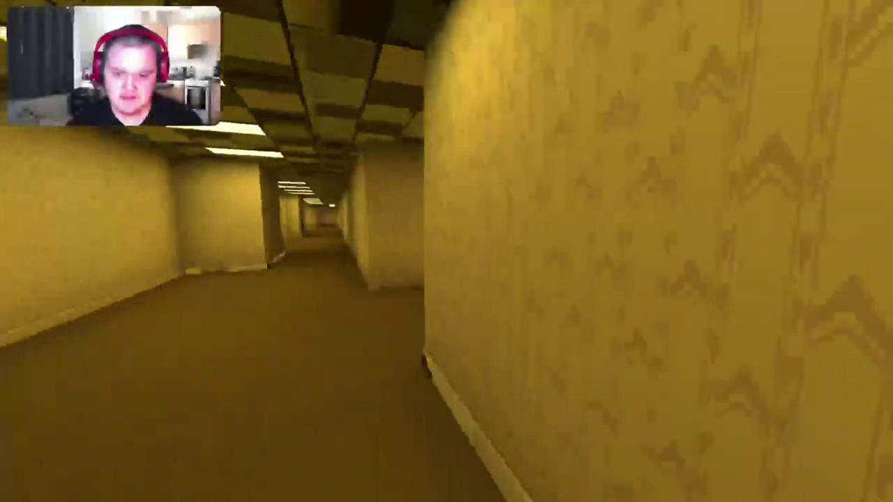
{"action": "key", "text": "w"}
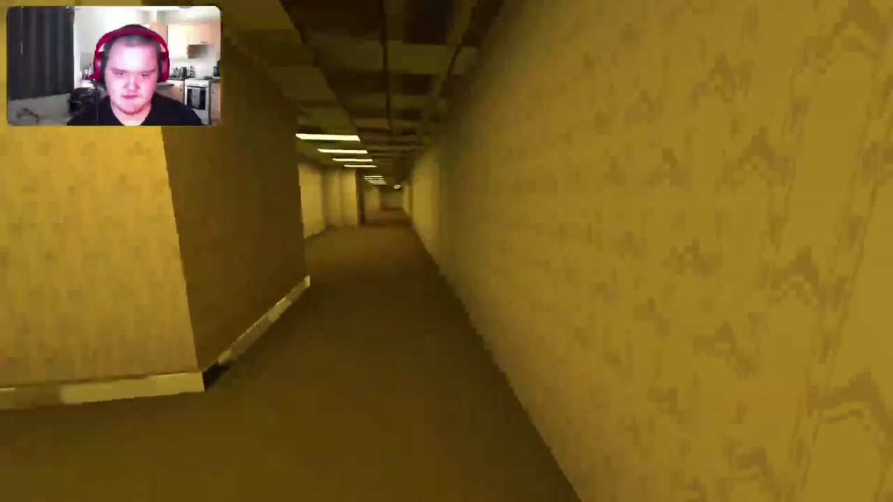
{"action": "key", "text": "w"}
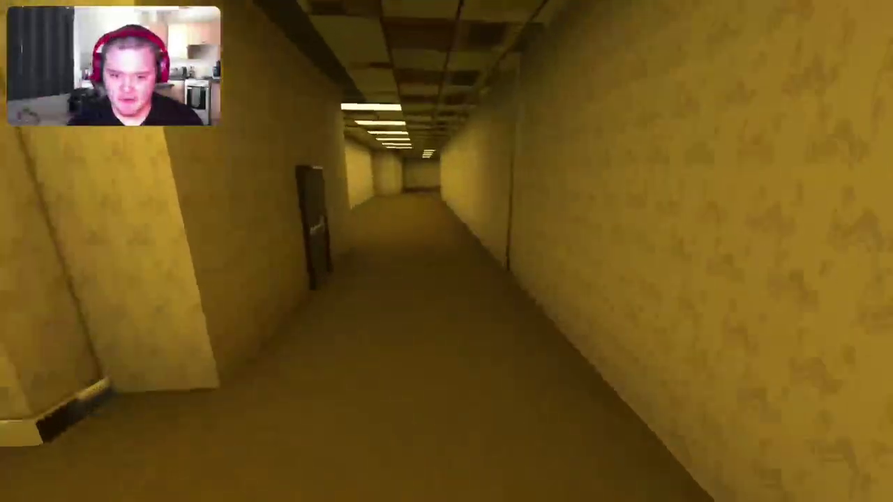
{"action": "key", "text": "w"}
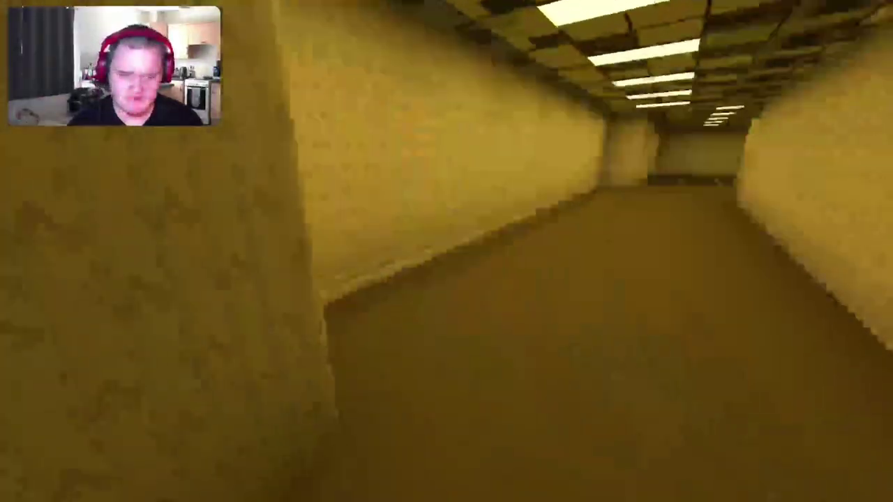
{"action": "key", "text": "w"}
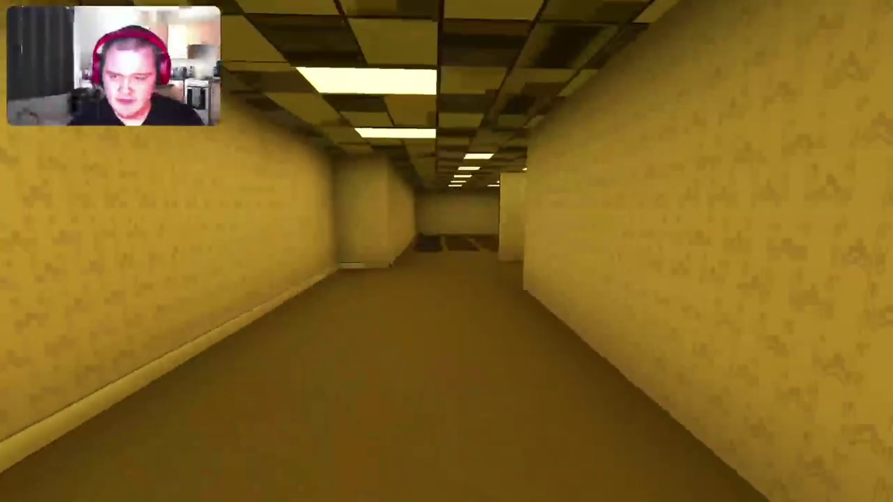
Pass the room with the grid of pits and the dark corridor into the open room
{"action": "key", "text": "w"}
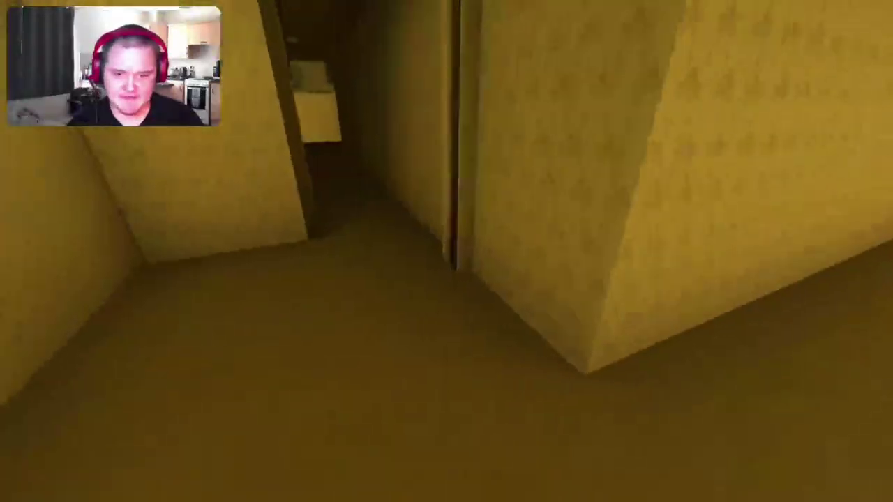
{"action": "key", "text": "w"}
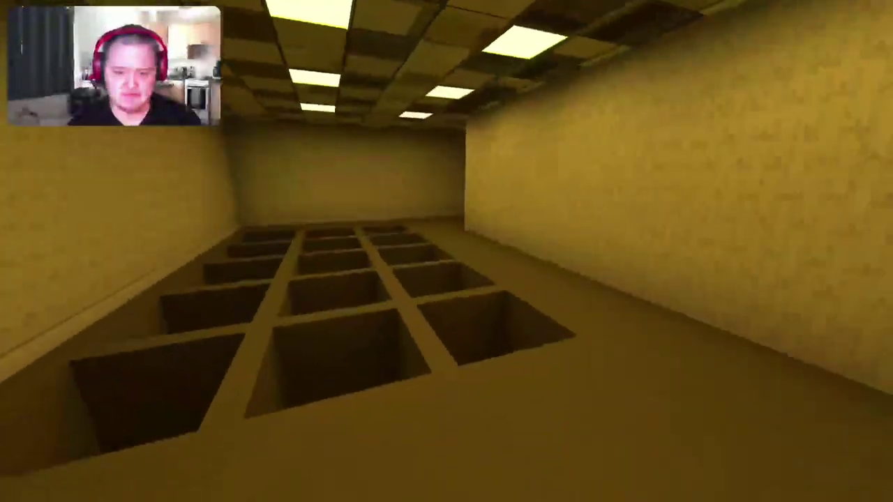
{"action": "key", "text": "w"}
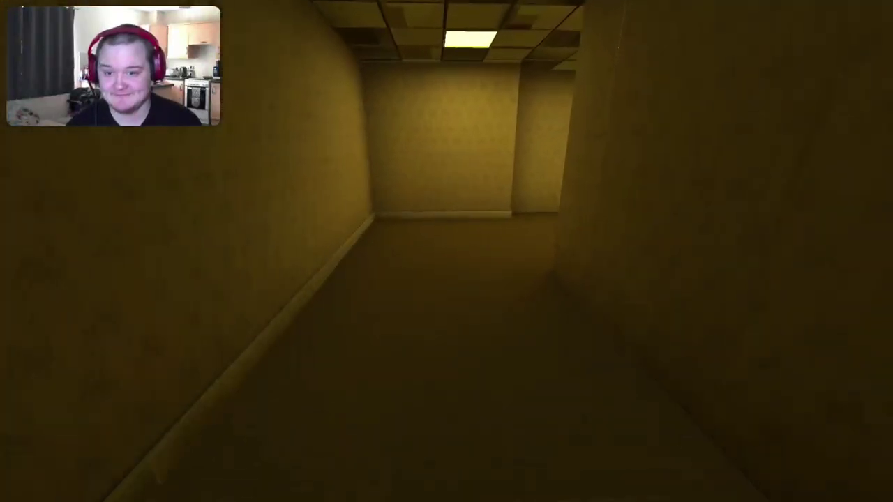
{"action": "key", "text": "w"}
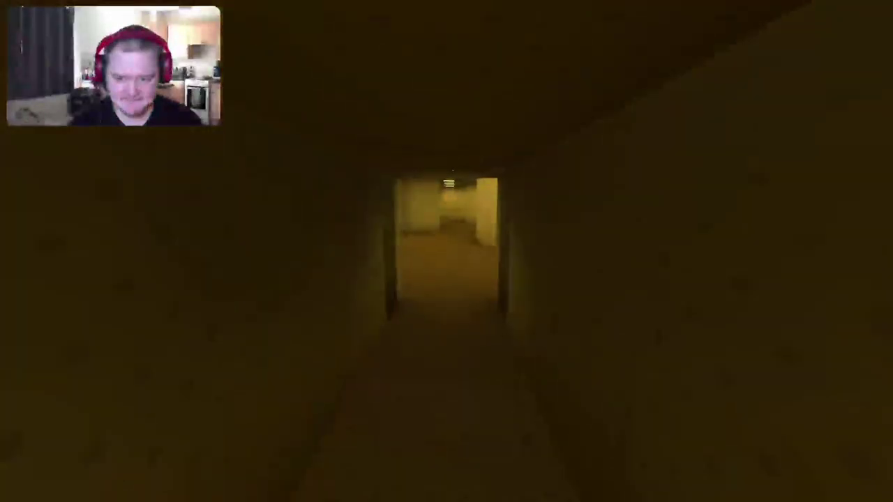
Weave around the pillars and through dim corridors into the long narrow corridor
{"action": "key", "text": "w"}
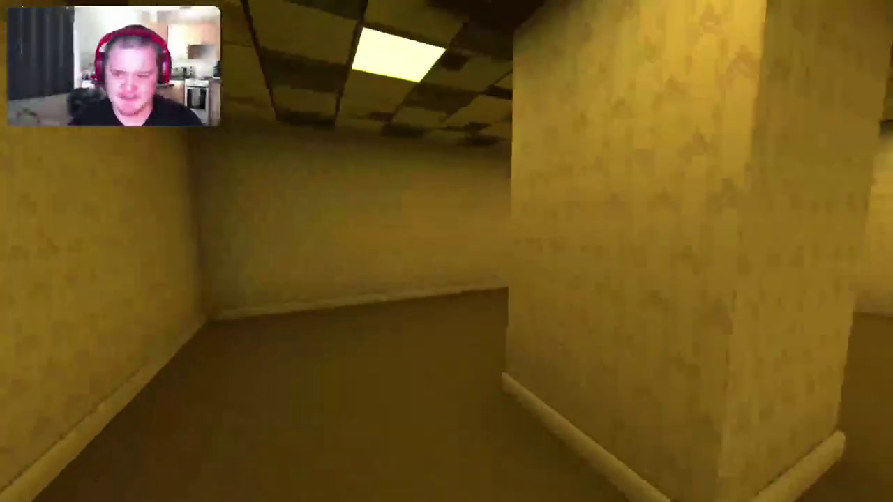
{"action": "key", "text": "w"}
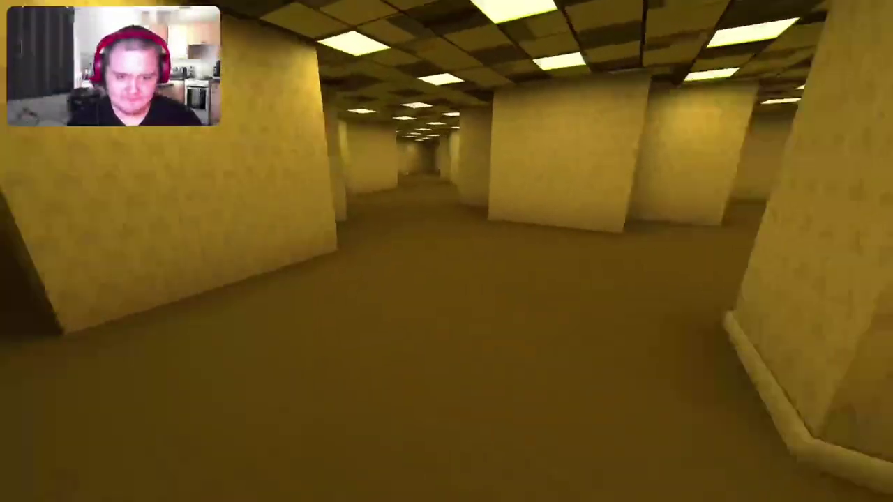
{"action": "key", "text": "w"}
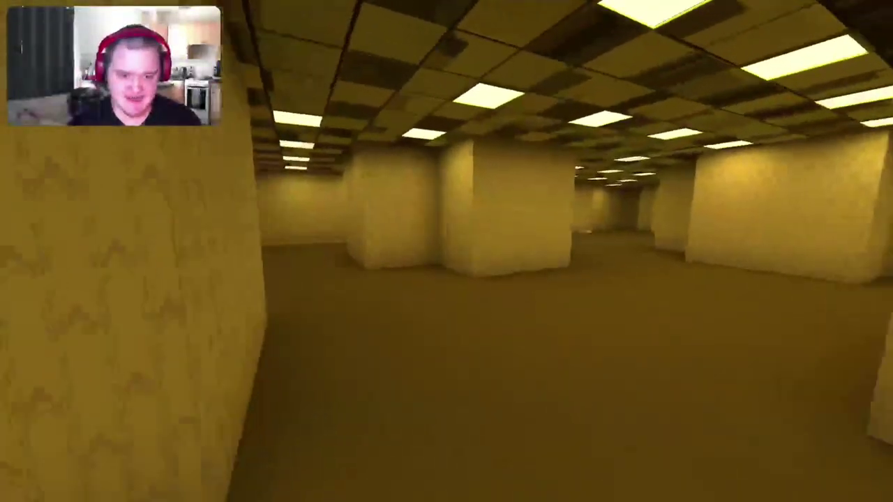
{"action": "key", "text": "w"}
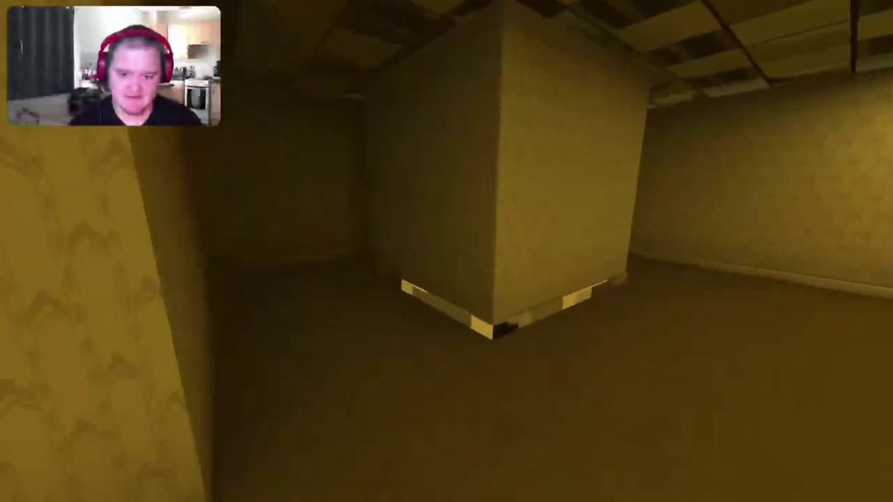
{"action": "key", "text": "w"}
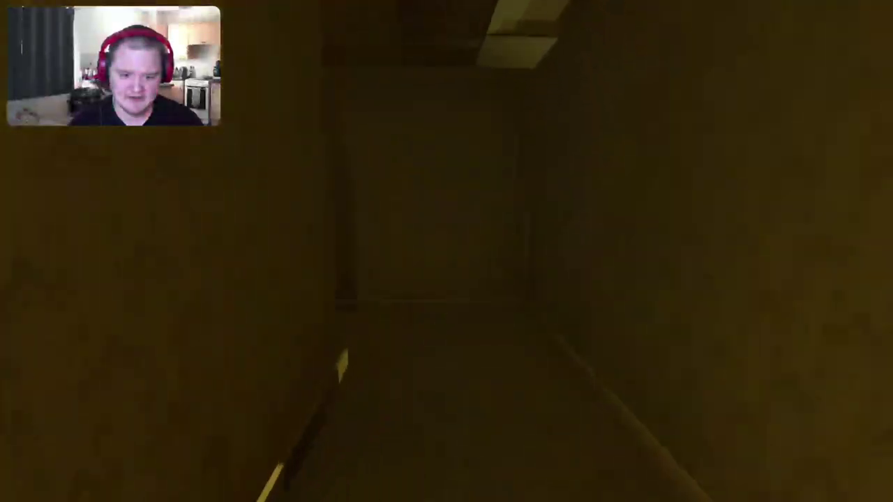
{"action": "key", "text": "w"}
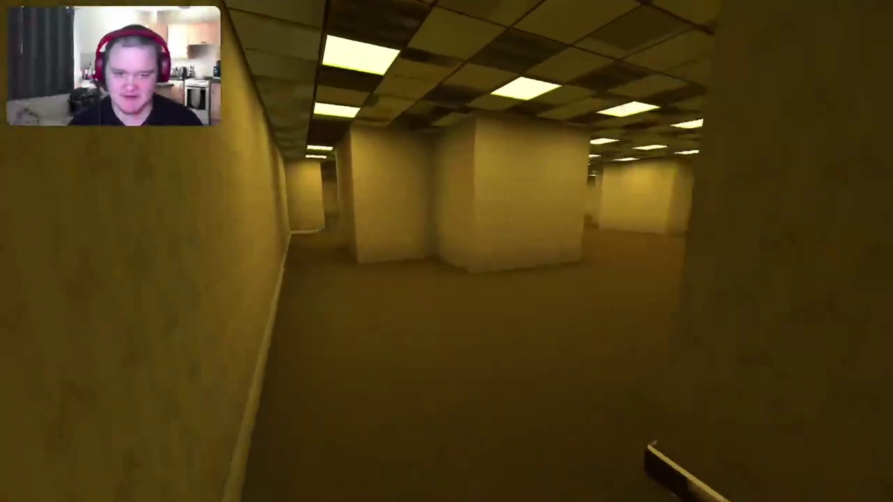
{"action": "key", "text": "w"}
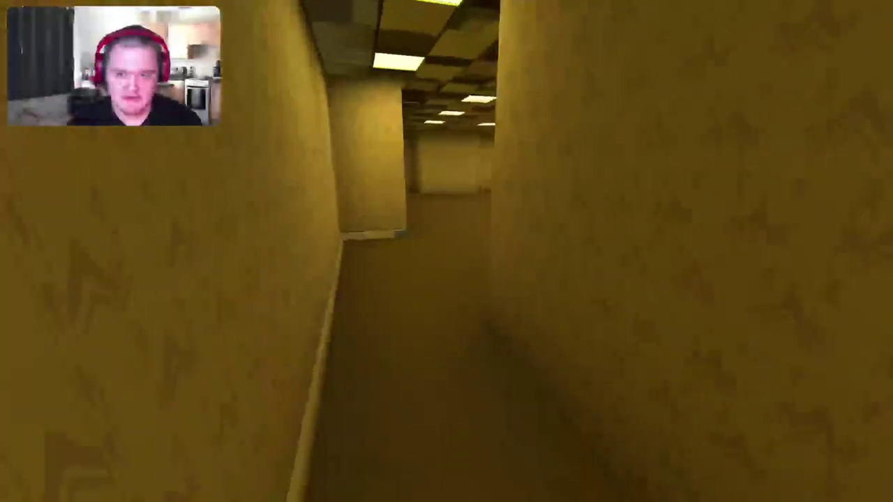
{"action": "key", "text": "w"}
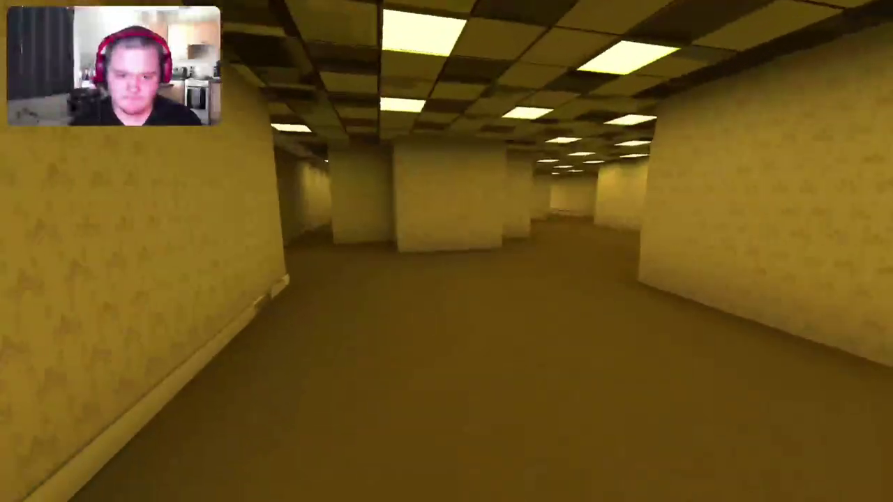
{"action": "key", "text": "w"}
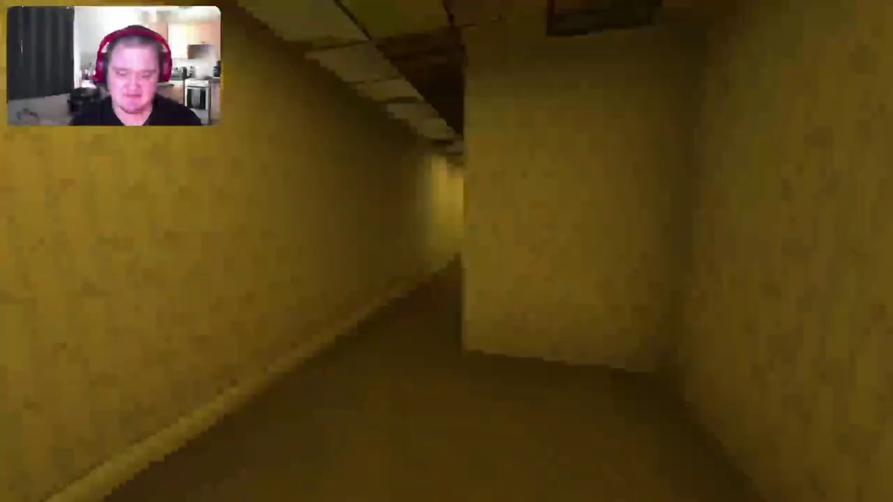
{"action": "key", "text": "w"}
{"action": "key", "text": "w"}
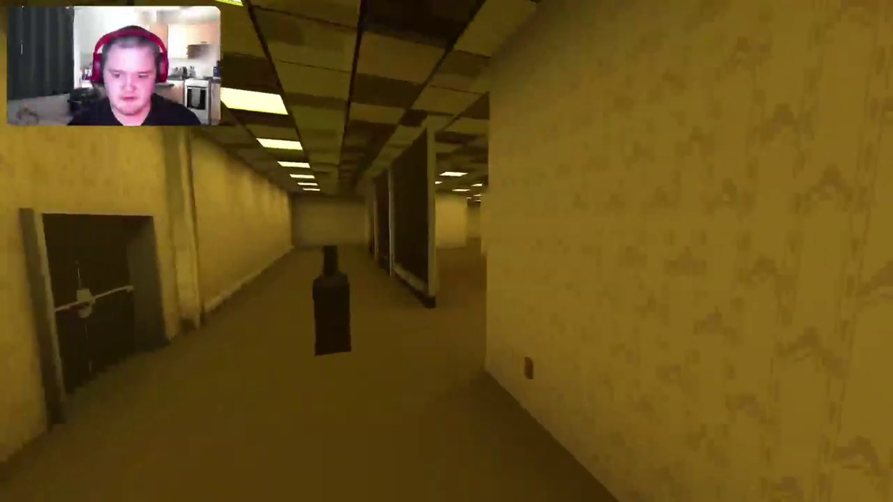
Collect the final bottle so the HUD reads 5/5, then search the nearby left corridors
{"action": "key", "text": "w"}
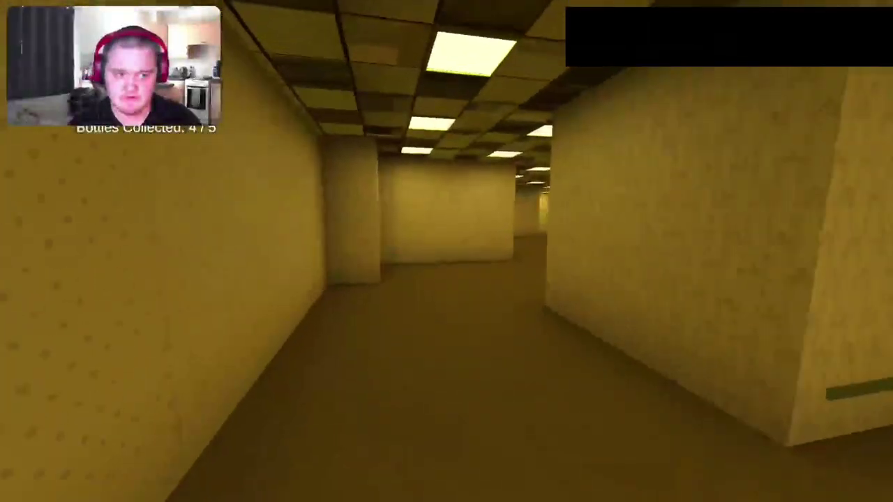
{"action": "key", "text": "w"}
{"action": "key", "text": "w"}
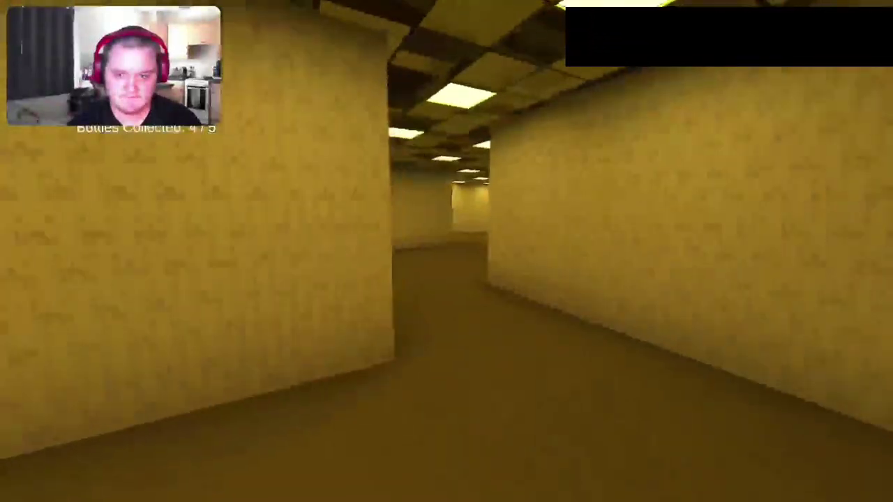
{"action": "key", "text": "w"}
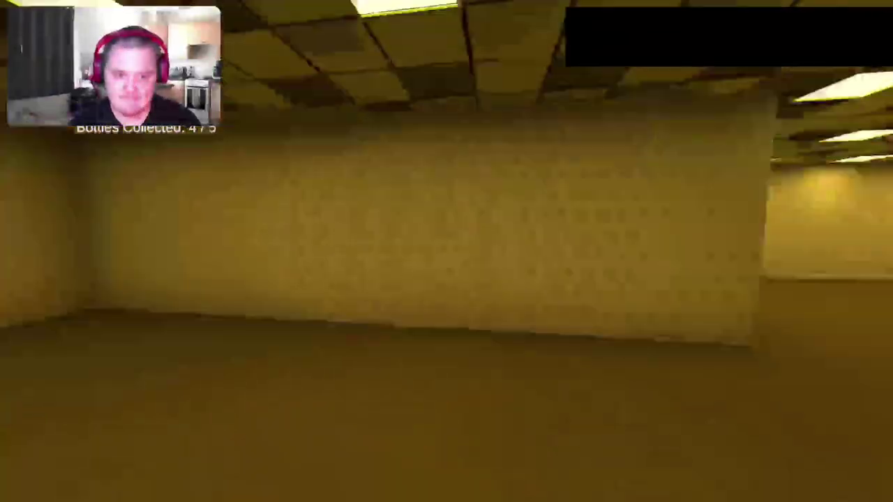
{"action": "key", "text": "w"}
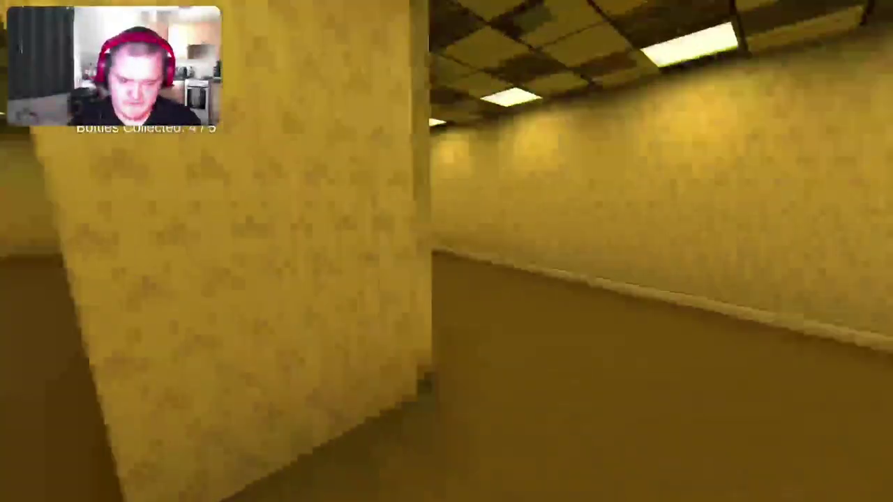
{"action": "key", "text": "w"}
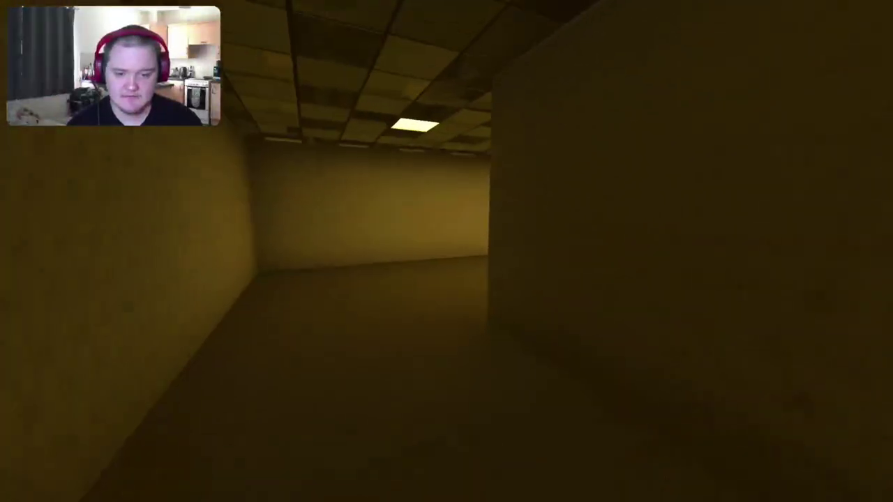
Explore through the pillared corridors and long dark hallway toward the lit corridor
{"action": "key", "text": "w"}
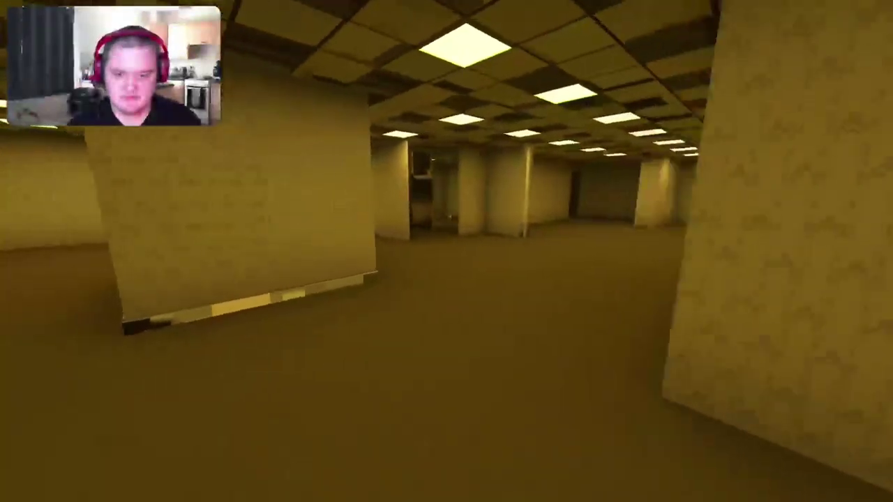
{"action": "key", "text": "w"}
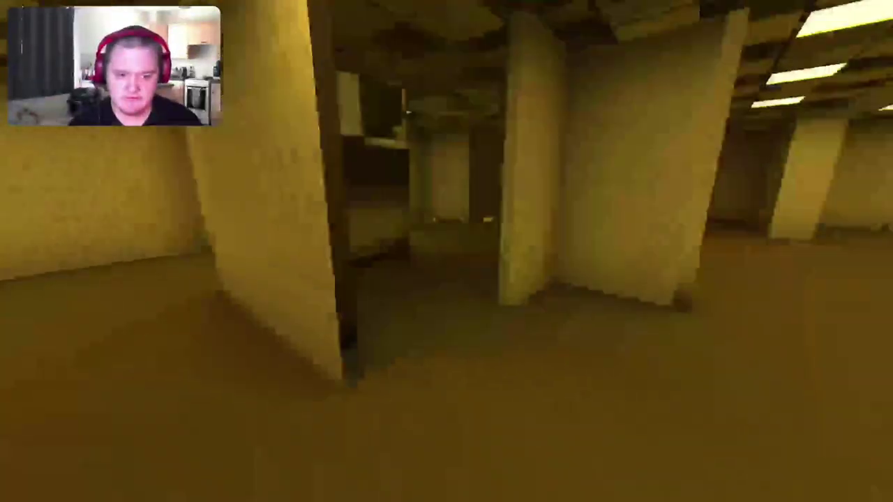
{"action": "key", "text": "w"}
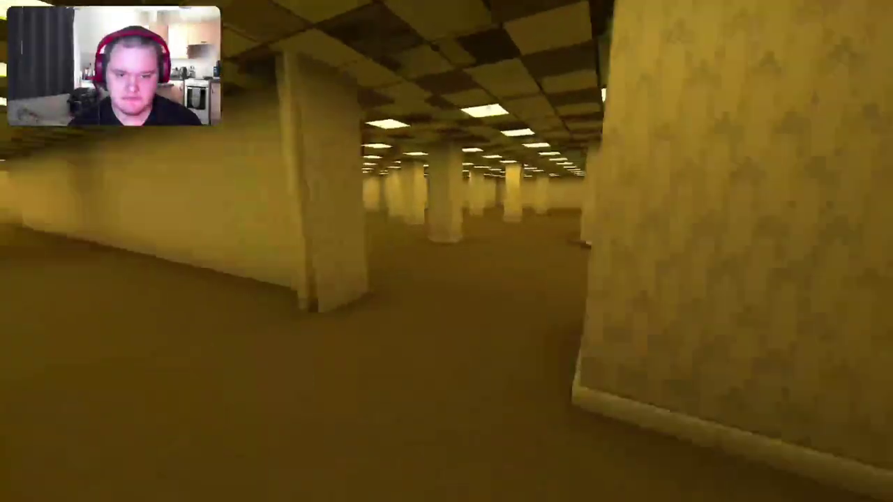
{"action": "key", "text": "w"}
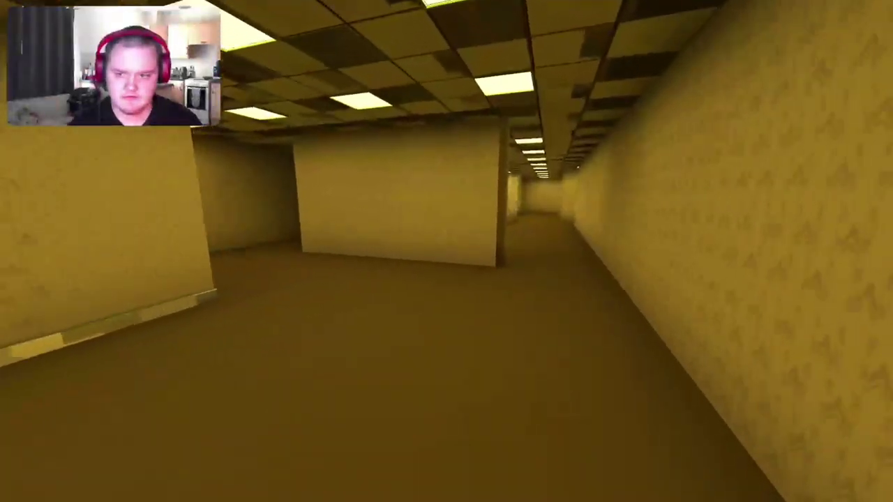
{"action": "key", "text": "w"}
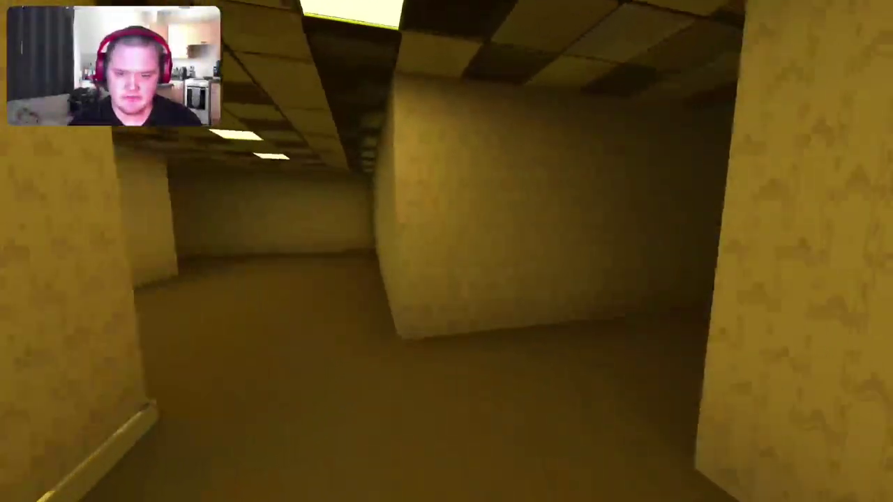
{"action": "key", "text": "w"}
{"action": "key", "text": "w"}
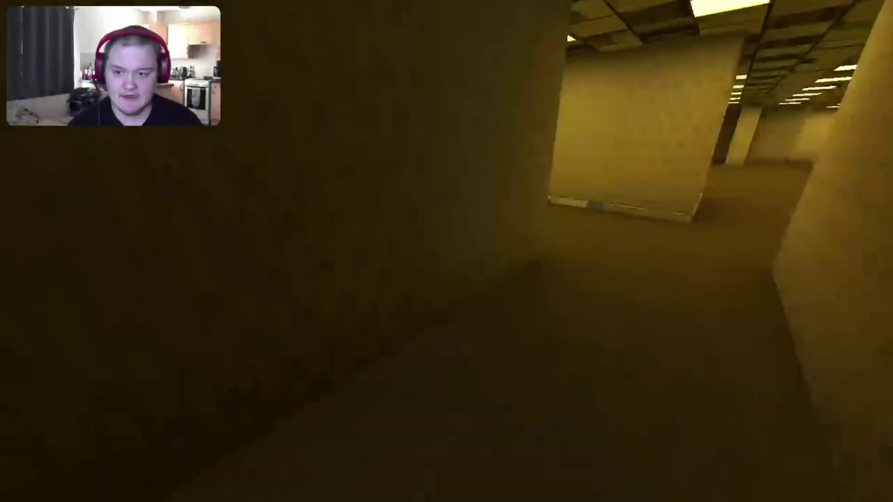
{"action": "key", "text": "w"}
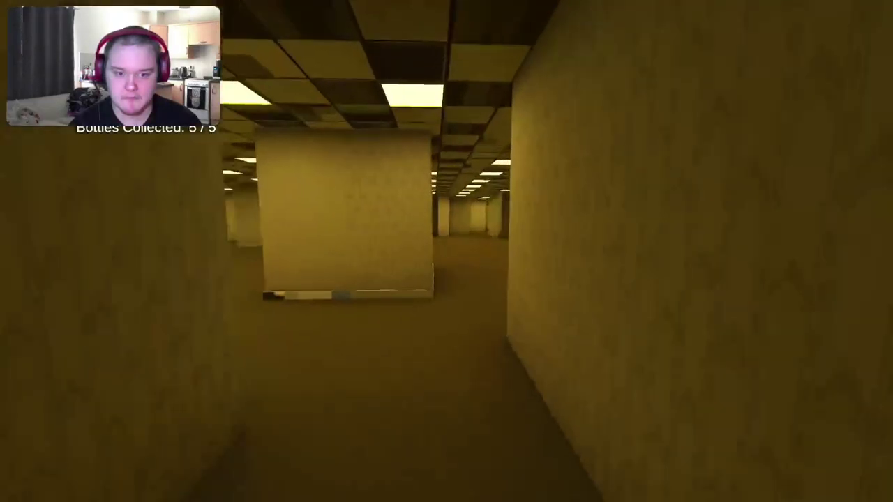
Face the coated monster and flee, then Start Game and walk toward the pillars
{"action": "key", "text": "w"}
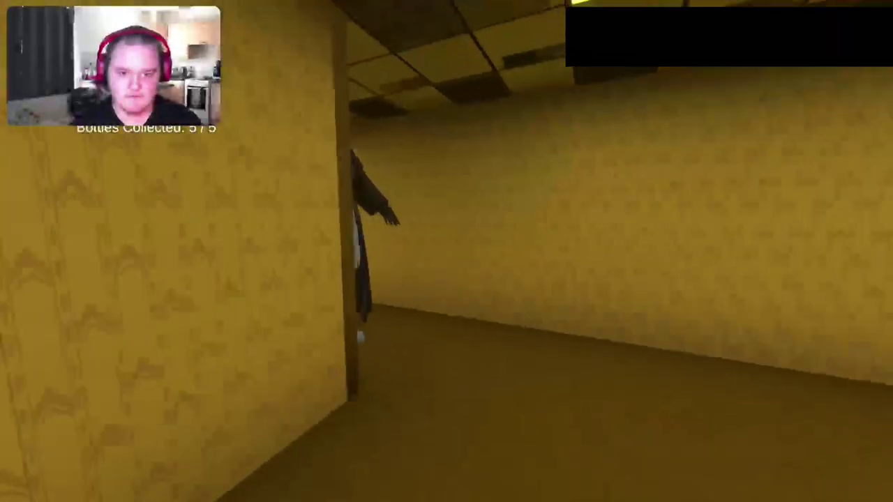
{"action": "key", "text": "w"}
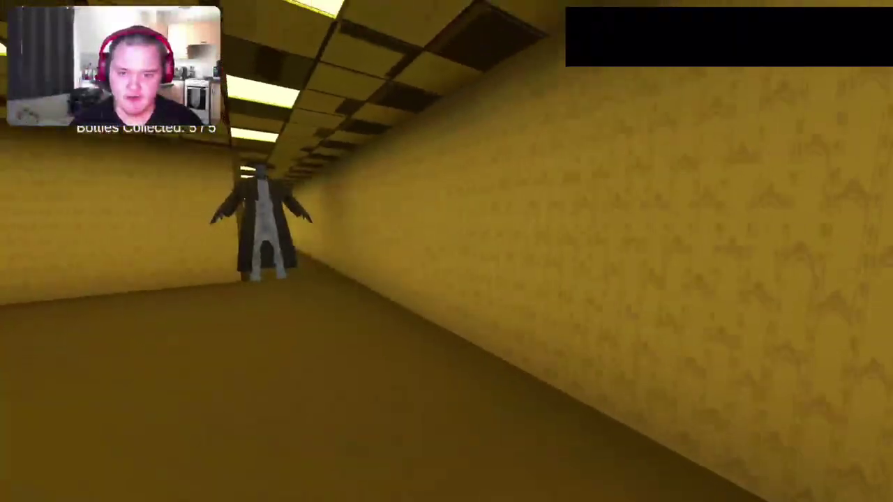
{"action": "key", "text": "w"}
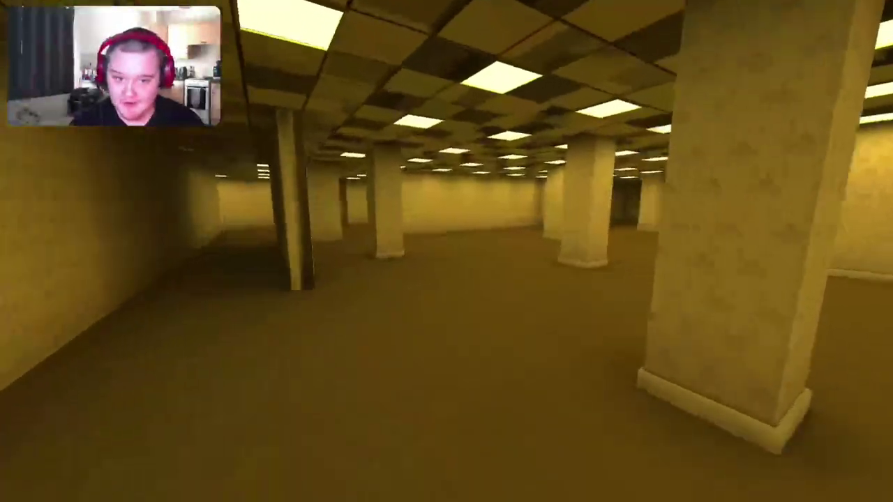
{"action": "key", "text": "w"}
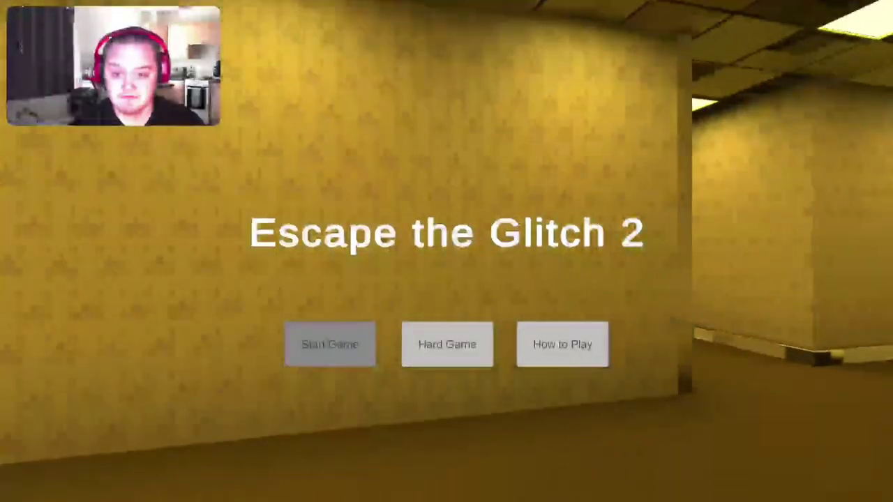
{"action": "left_click", "coordinate": [330, 344]}
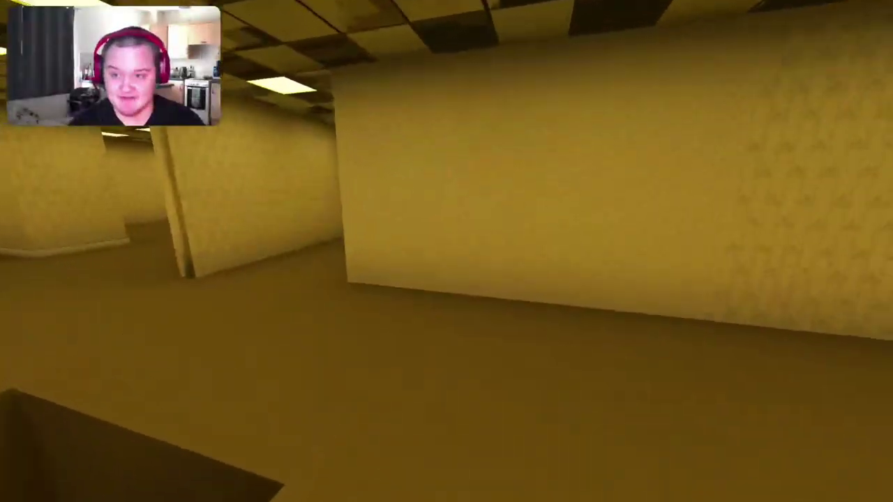
{"action": "key", "text": "w"}
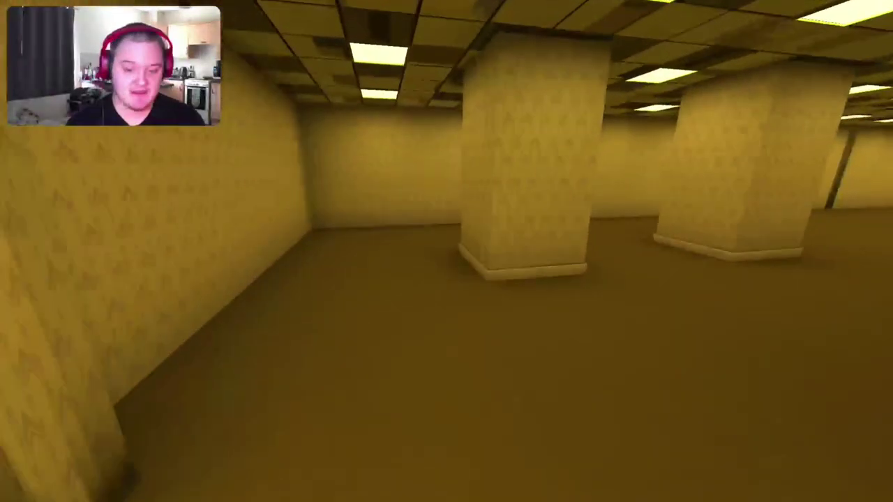
Walk down the lit corridor past the dark floor pits
{"action": "key", "text": "w"}
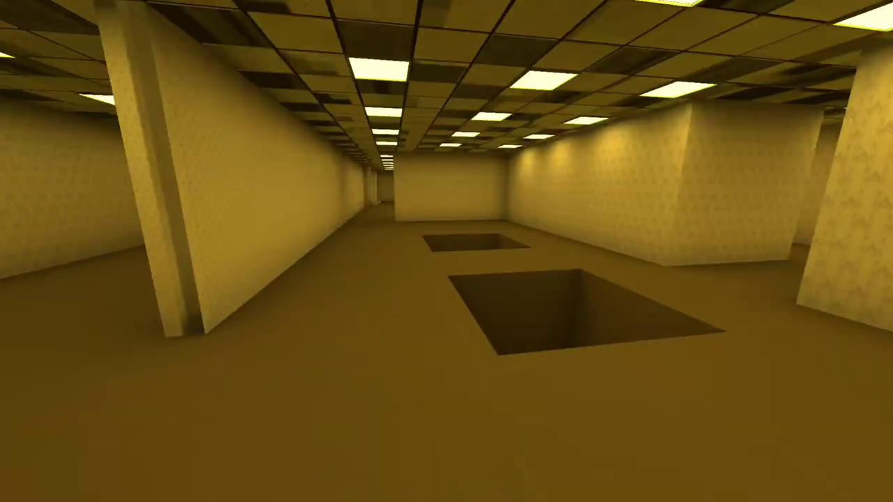
{"action": "key", "text": "w"}
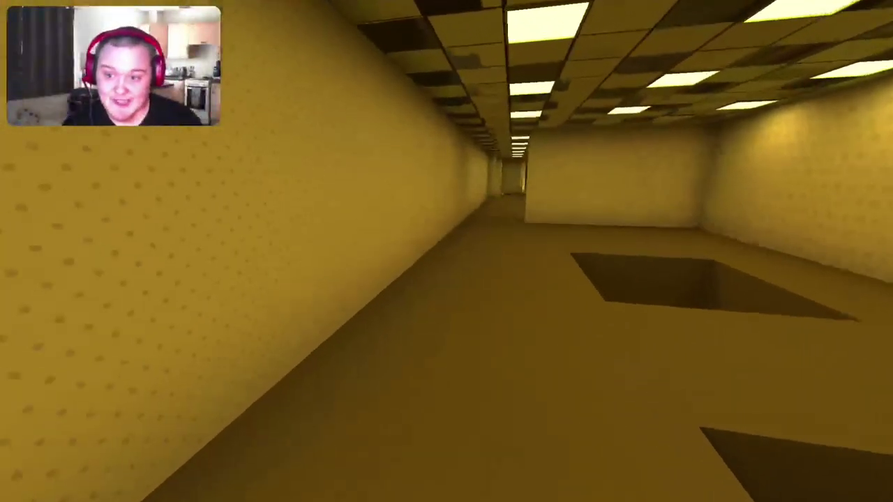